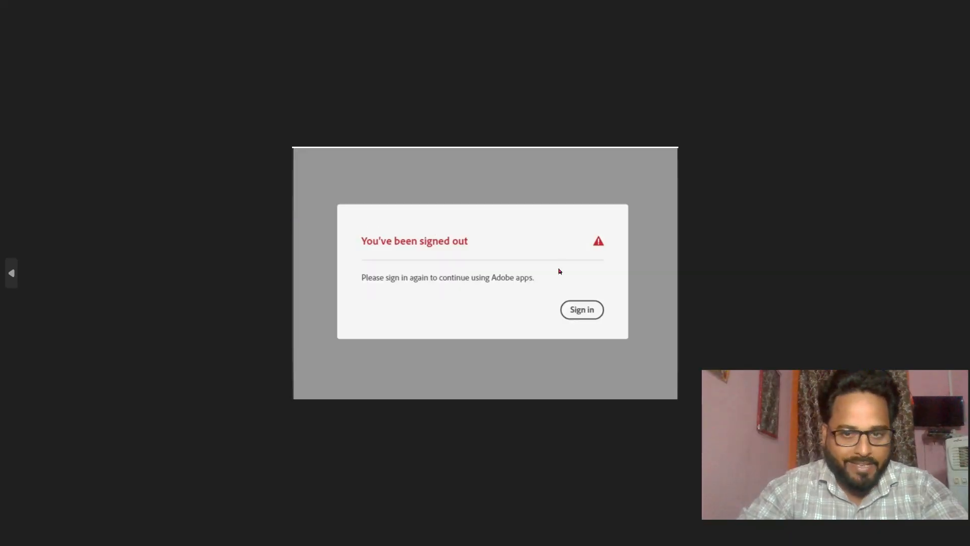
# - Close the error screenshot, check the sign-in page of Adobe Creative Cloud Desktop, and close that window
pyautogui.click(843, 101)
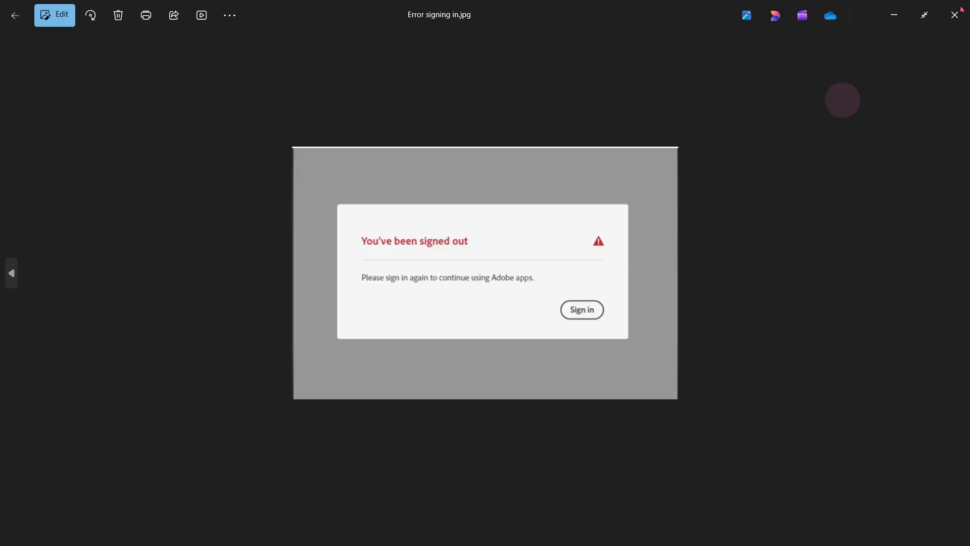
pyautogui.click(955, 12)
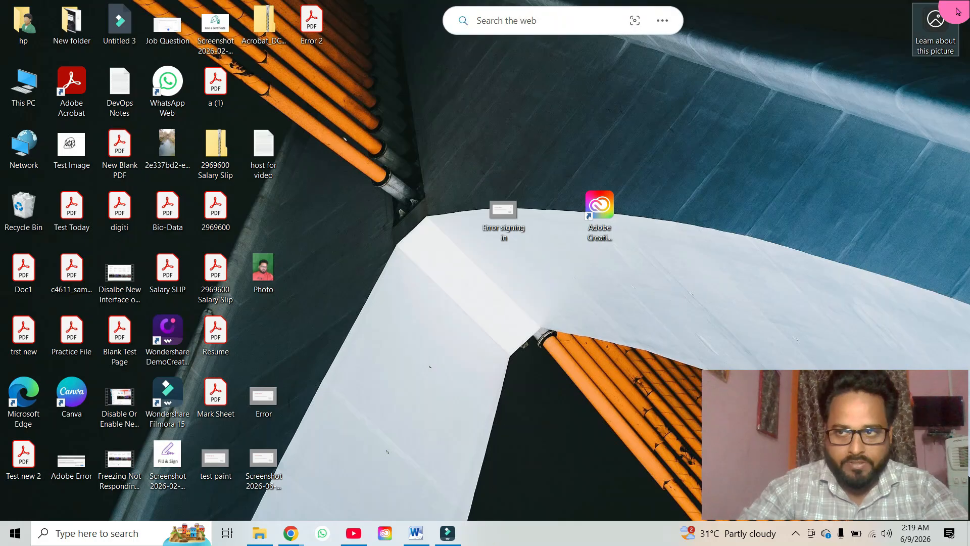
pyautogui.doubleClick(598, 208)
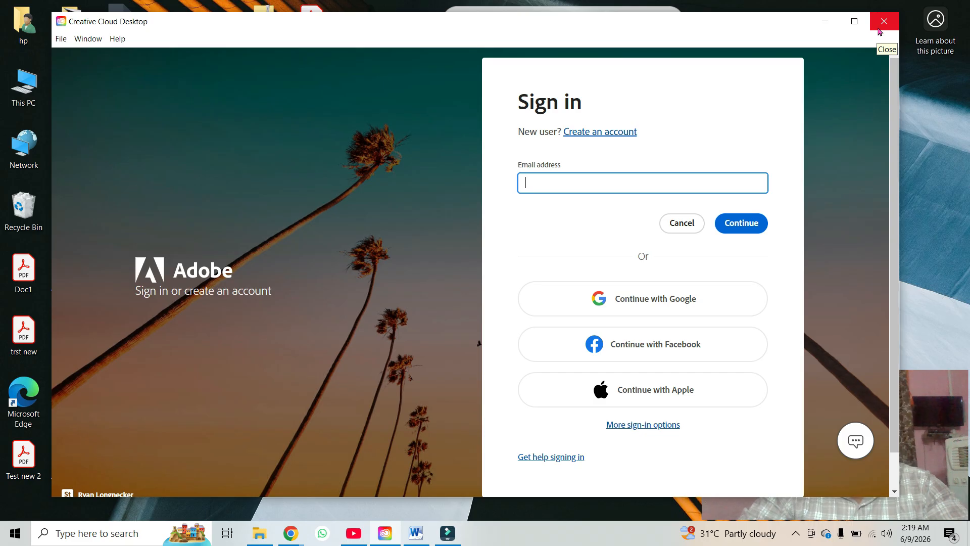
pyautogui.click(880, 28)
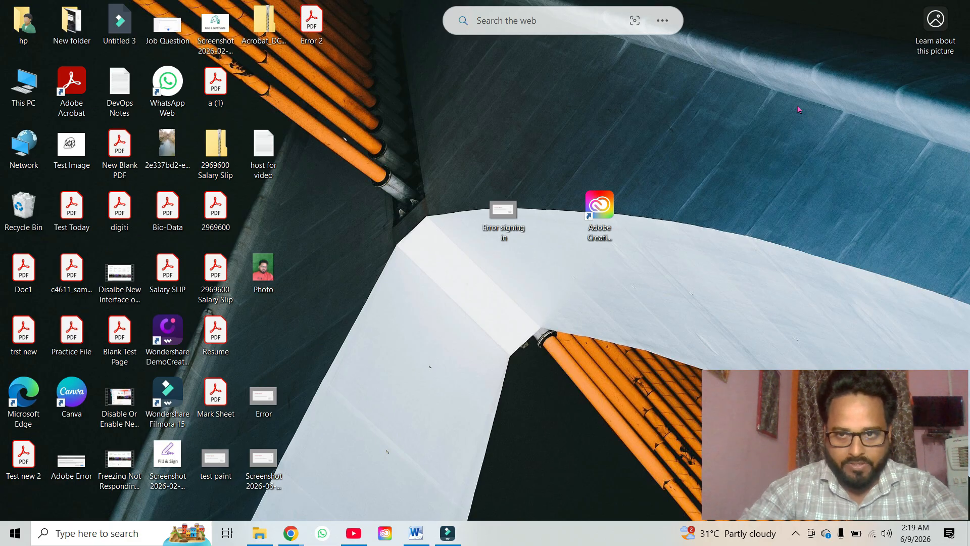
# - Launch the Run dialog through Windows search and use it to open the drivers folder
pyautogui.click(81, 542)
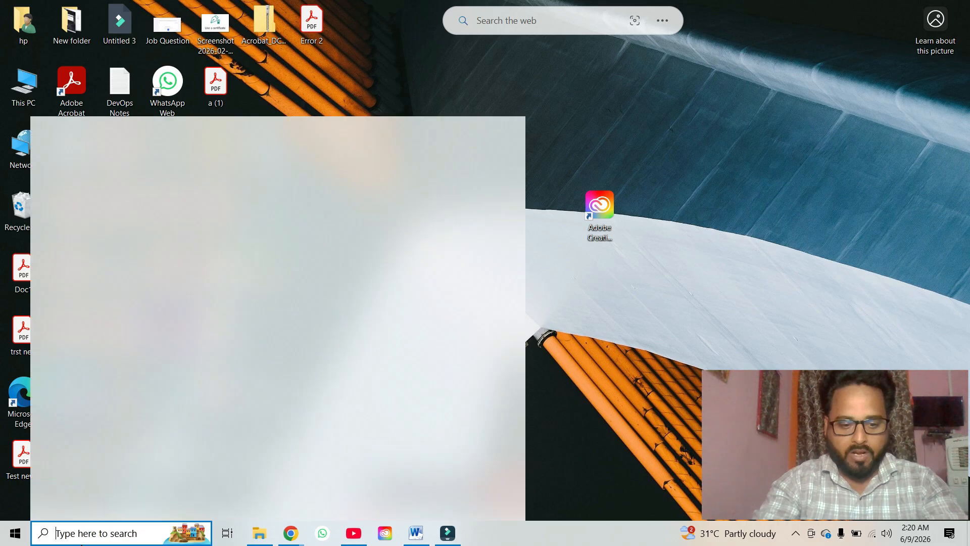
pyautogui.write('run')
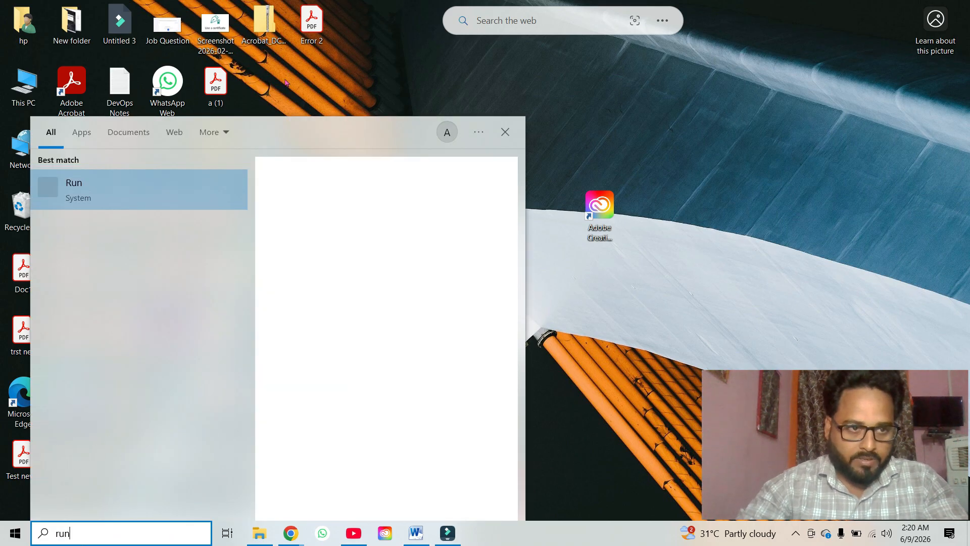
pyautogui.click(195, 187)
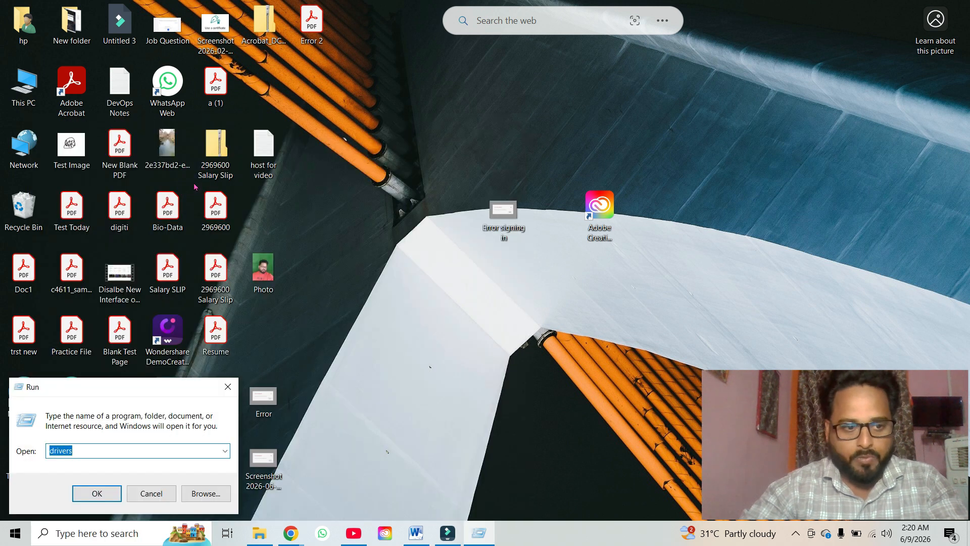
pyautogui.click(82, 452)
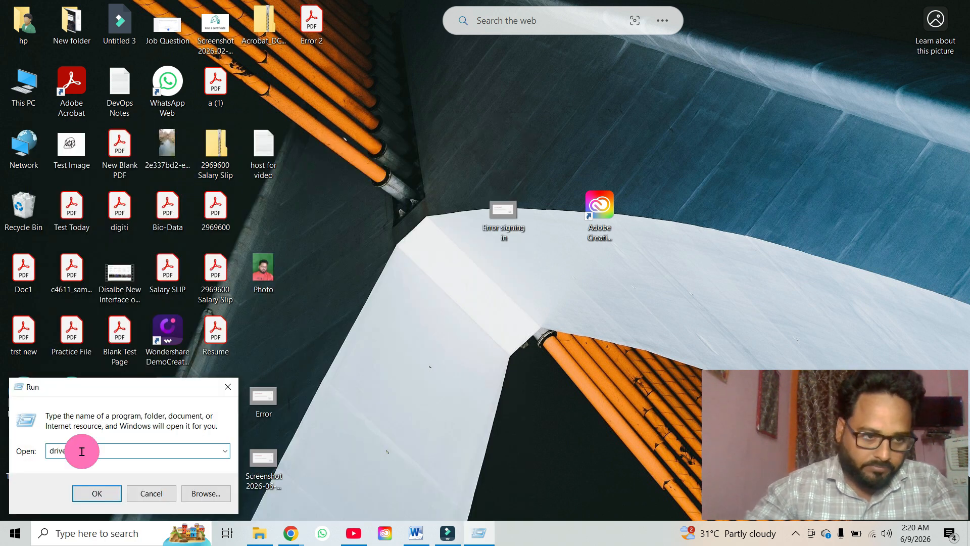
pyautogui.press('BackSpace')
pyautogui.press('BackSpace')
pyautogui.press('BackSpace')
pyautogui.press('BackSpace')
pyautogui.press('BackSpace')
pyautogui.press('BackSpace')
pyautogui.press('BackSpace')
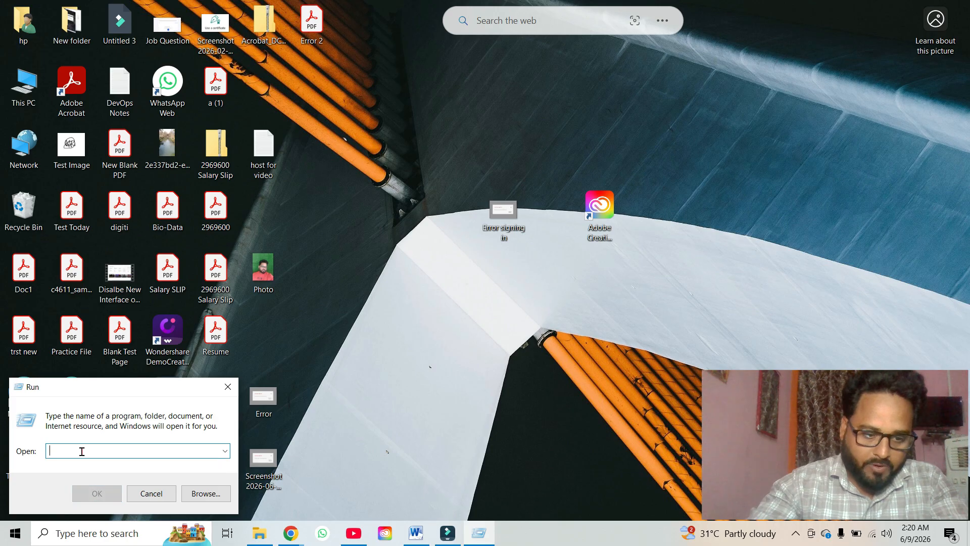
pyautogui.write('drivers')
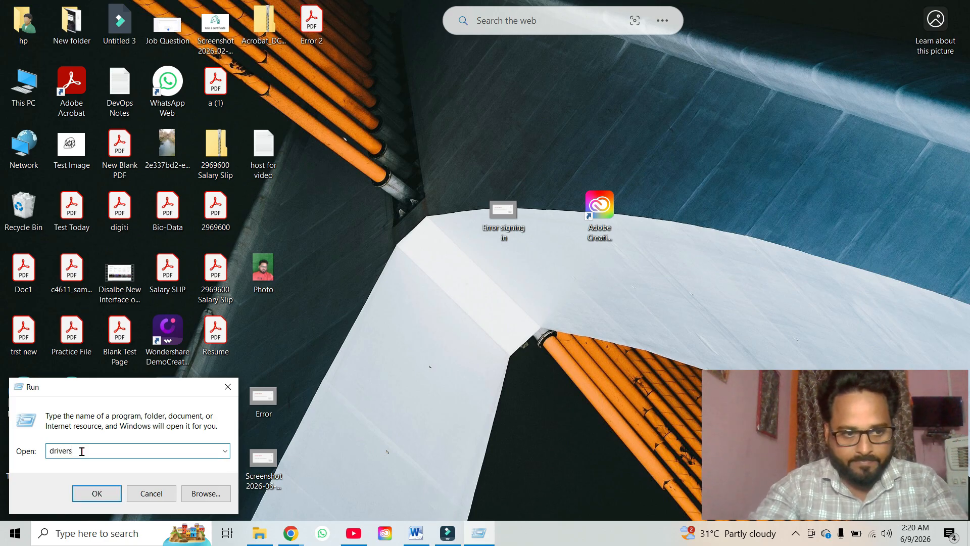
pyautogui.click(80, 494)
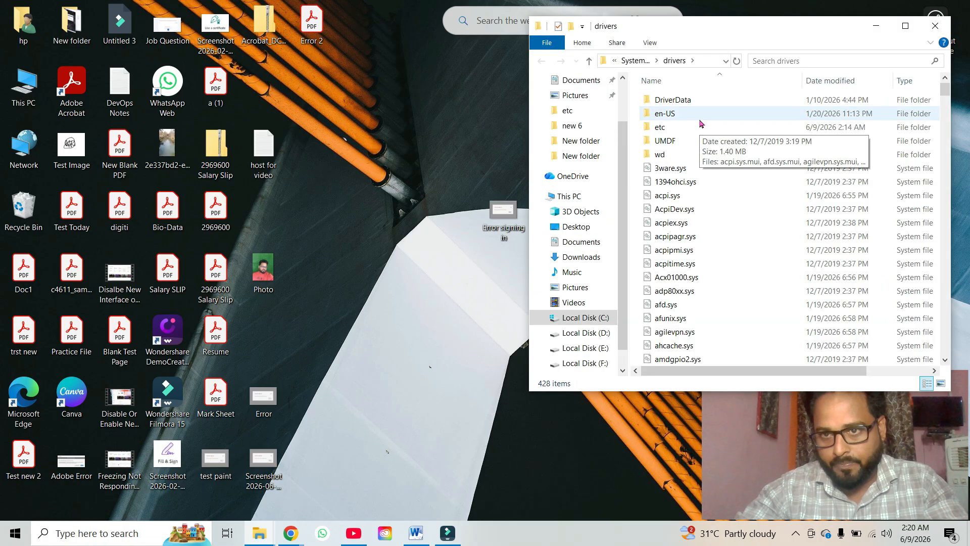
# - Open the etc folder inside drivers and move its hosts file to the desktop
pyautogui.click(666, 128)
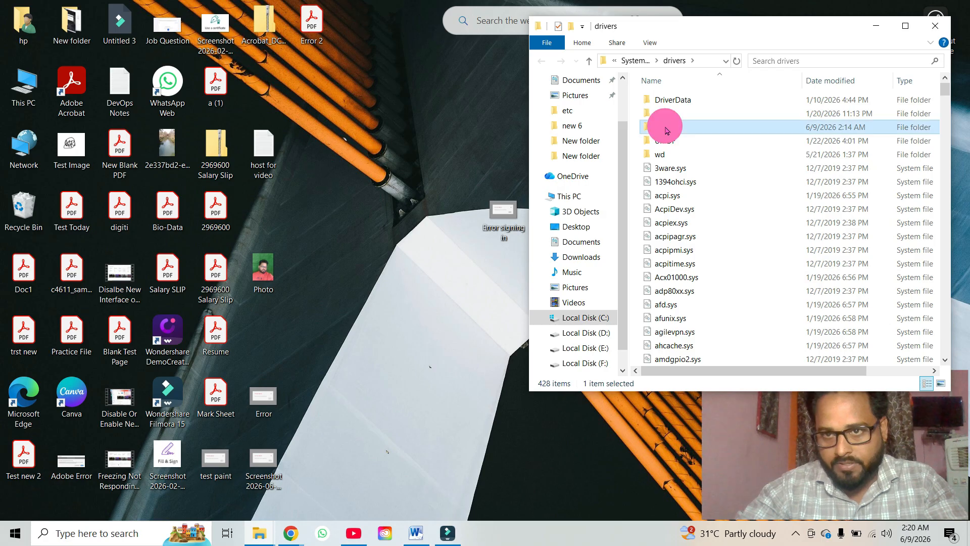
pyautogui.doubleClick(666, 128)
pyautogui.click(680, 108)
pyautogui.moveTo(680, 107); pyautogui.dragTo(379, 223)
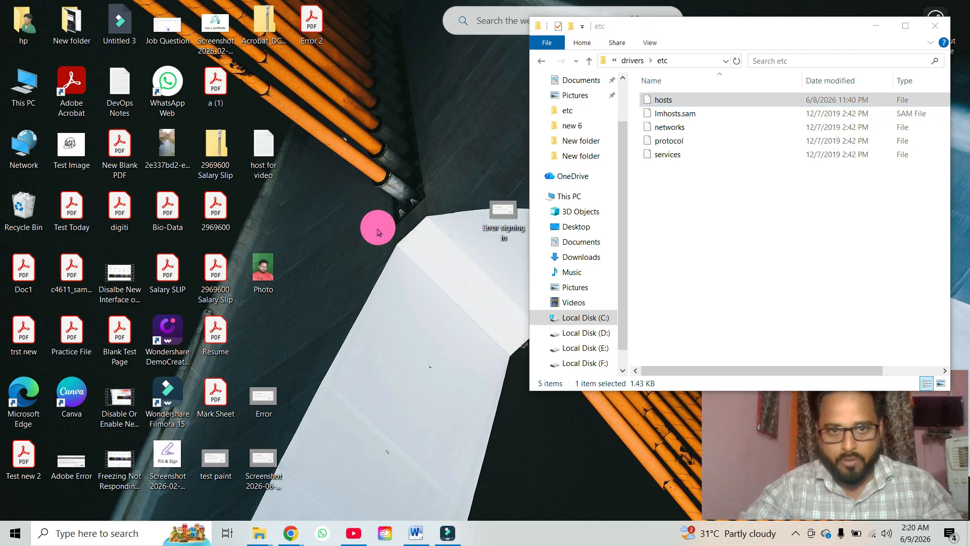
pyautogui.click(429, 218)
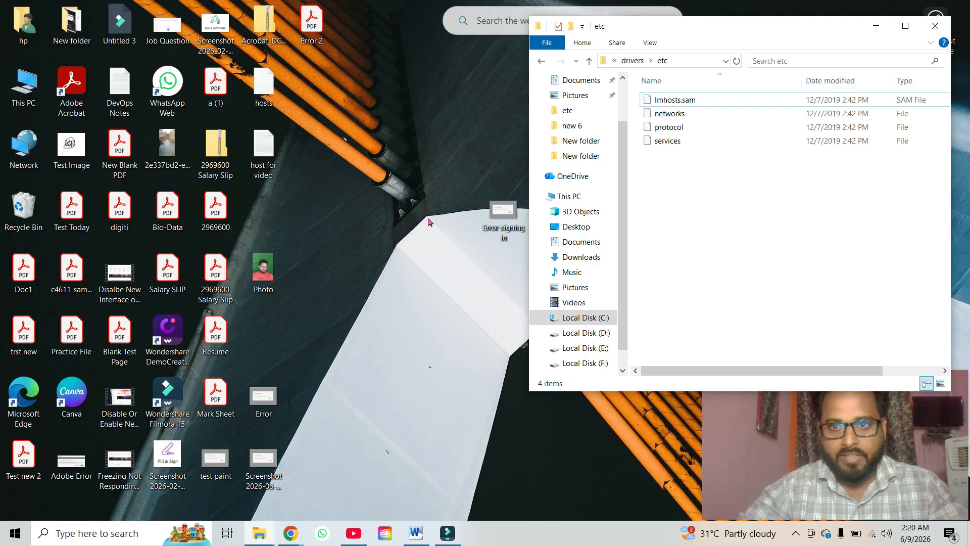
# - Open the desktop copy of the hosts file in Notepad
pyautogui.moveTo(725, 34); pyautogui.dragTo(645, 70)
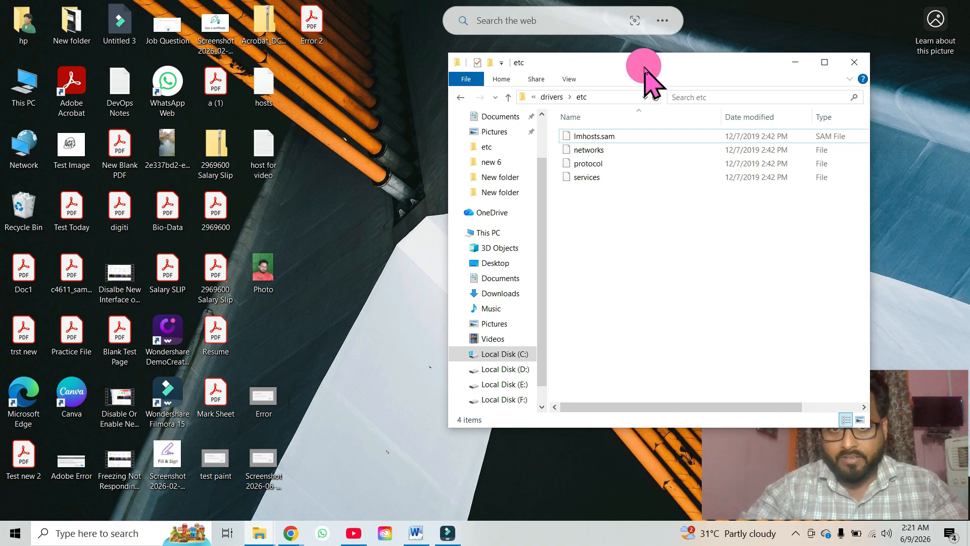
pyautogui.moveTo(645, 70); pyautogui.dragTo(653, 62)
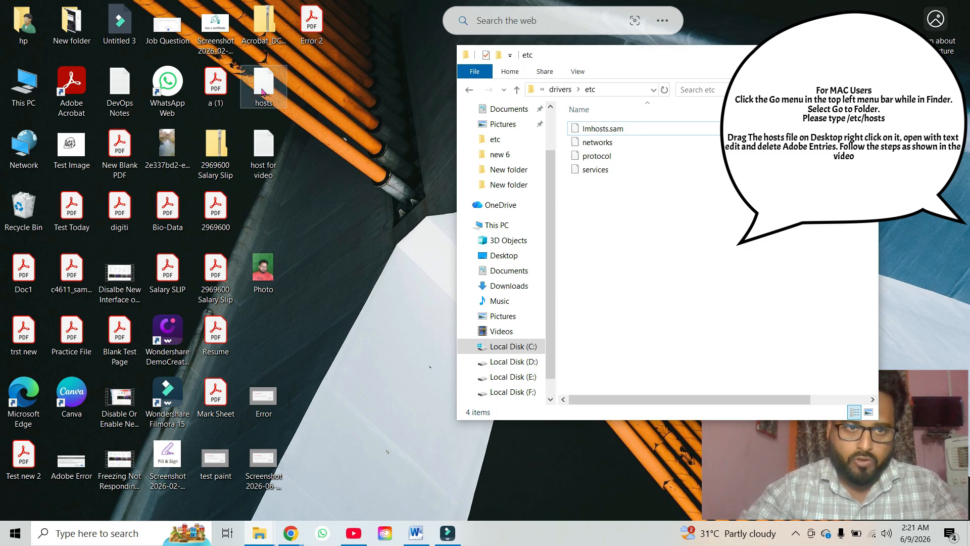
pyautogui.rightClick(260, 92)
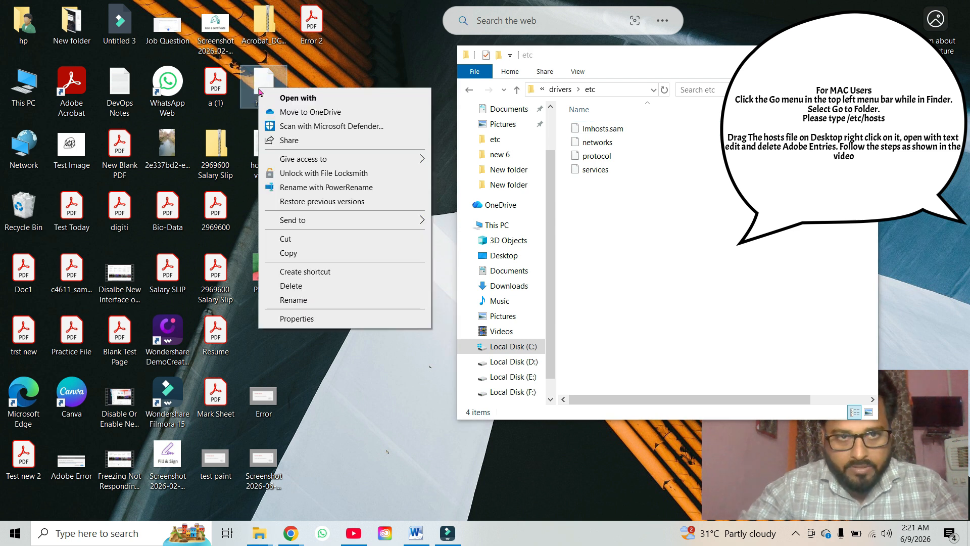
pyautogui.click(281, 98)
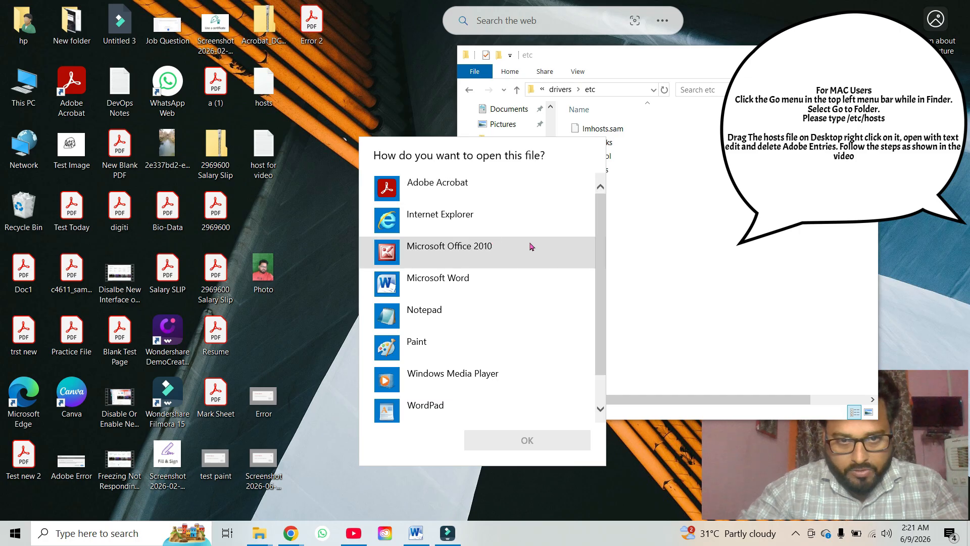
pyautogui.click(448, 318)
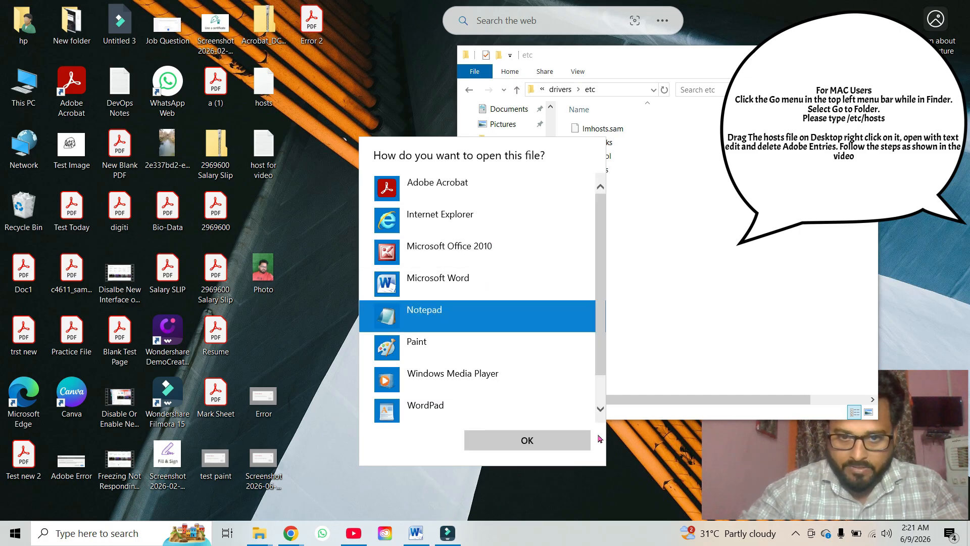
pyautogui.click(540, 441)
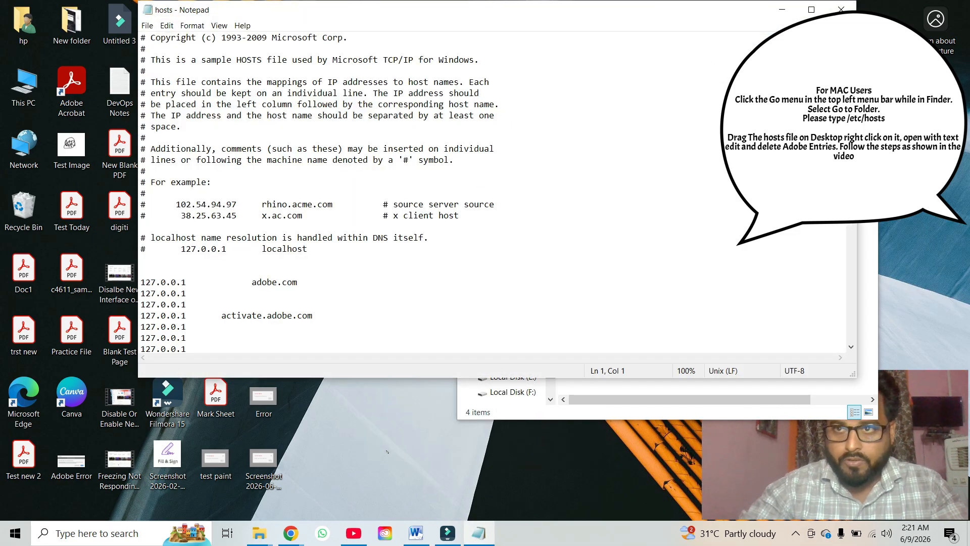
# - Delete all 127.0.0.1 Adobe entries below the localhost line in the hosts file, save it, and close Notepad
pyautogui.moveTo(851, 38); pyautogui.dragTo(850, 196)
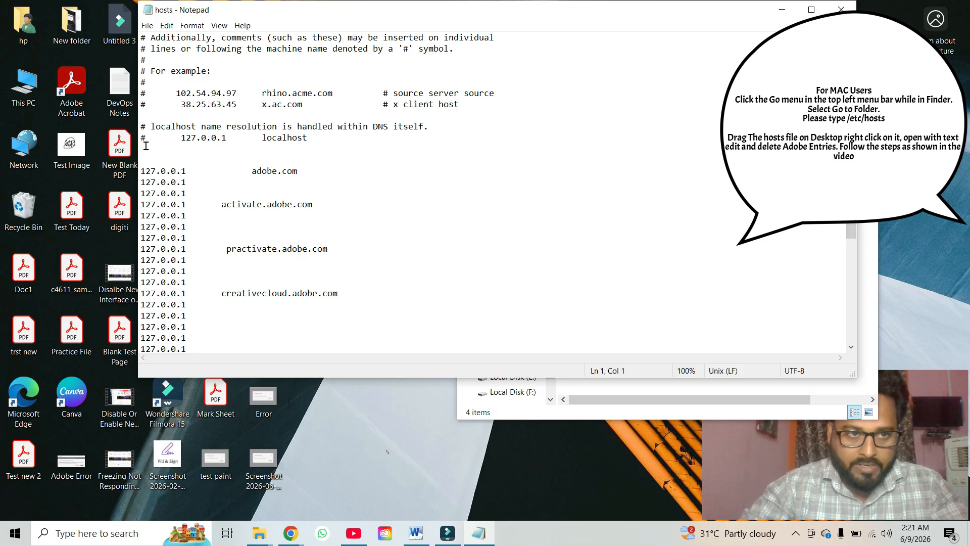
pyautogui.moveTo(142, 143); pyautogui.dragTo(258, 131)
pyautogui.doubleClick(264, 135)
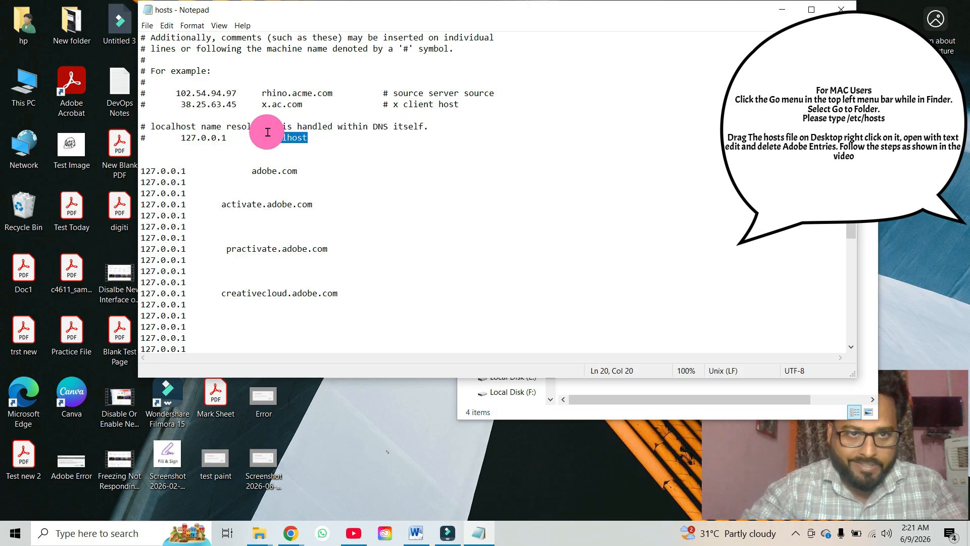
pyautogui.click(234, 161)
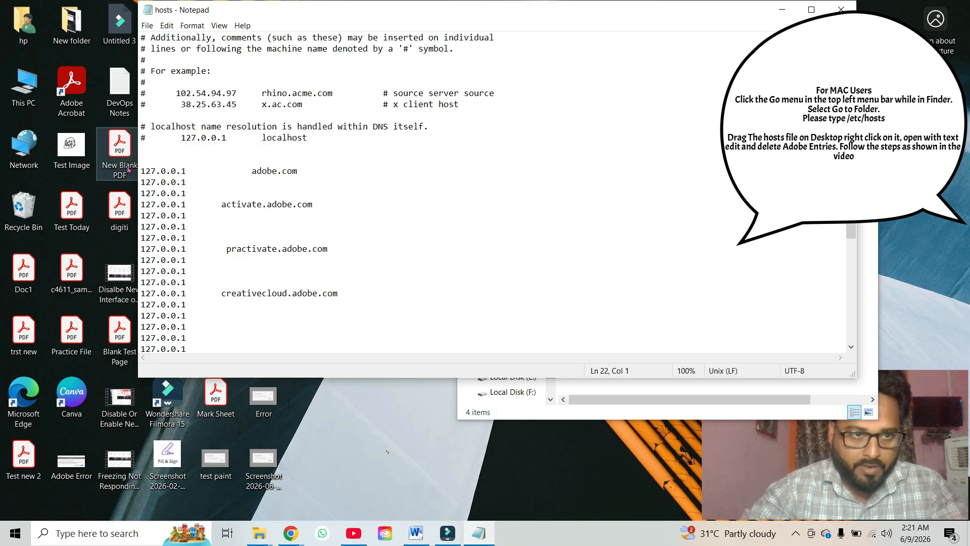
pyautogui.moveTo(140, 170); pyautogui.dragTo(415, 392)
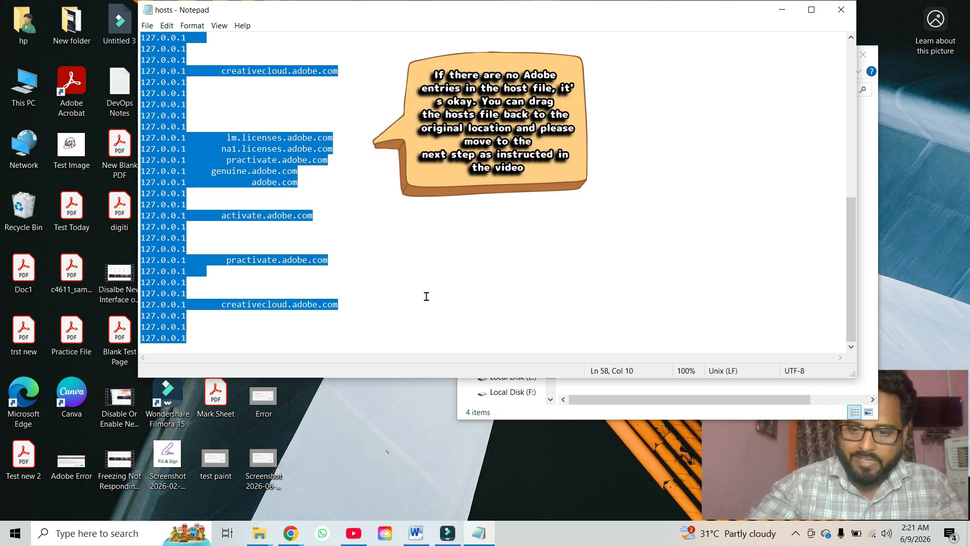
pyautogui.press('Delete')
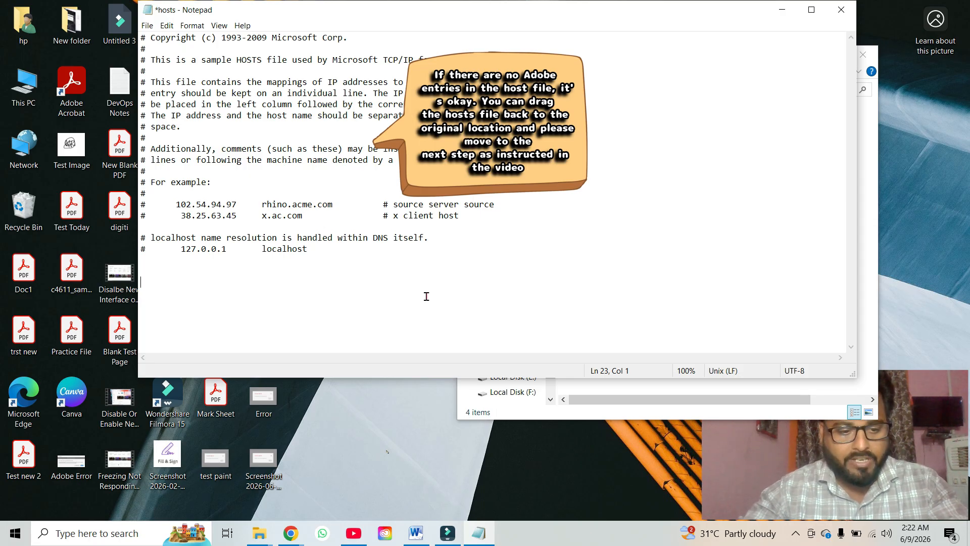
pyautogui.hotkey('ctrl', 's')
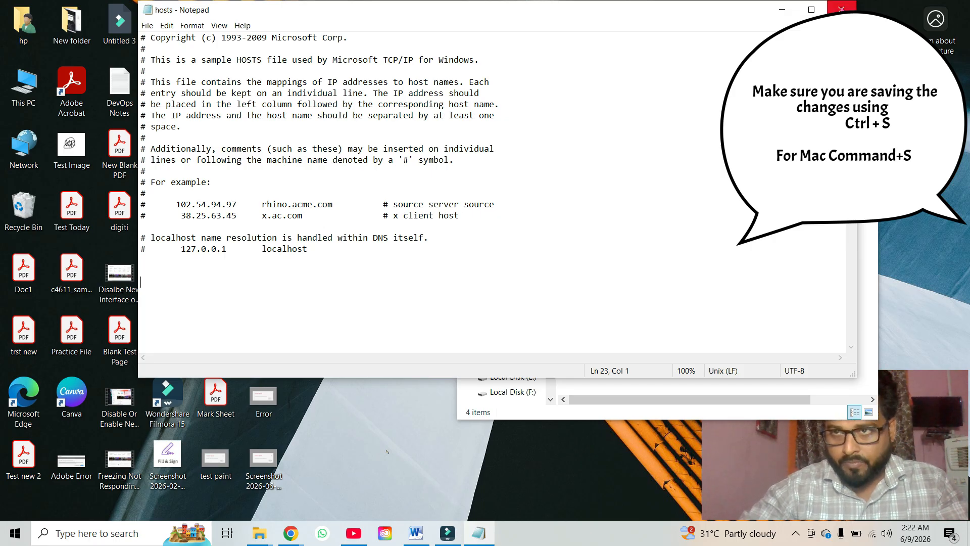
pyautogui.click(841, 9)
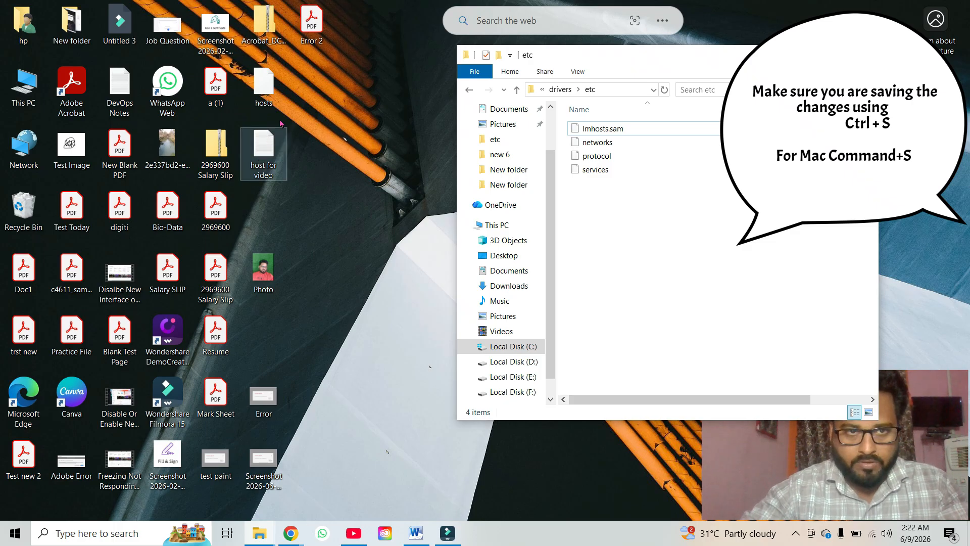
# - Move the edited hosts file from the desktop back into the etc folder with administrator permission, and close the folder window
pyautogui.moveTo(273, 102); pyautogui.dragTo(619, 237)
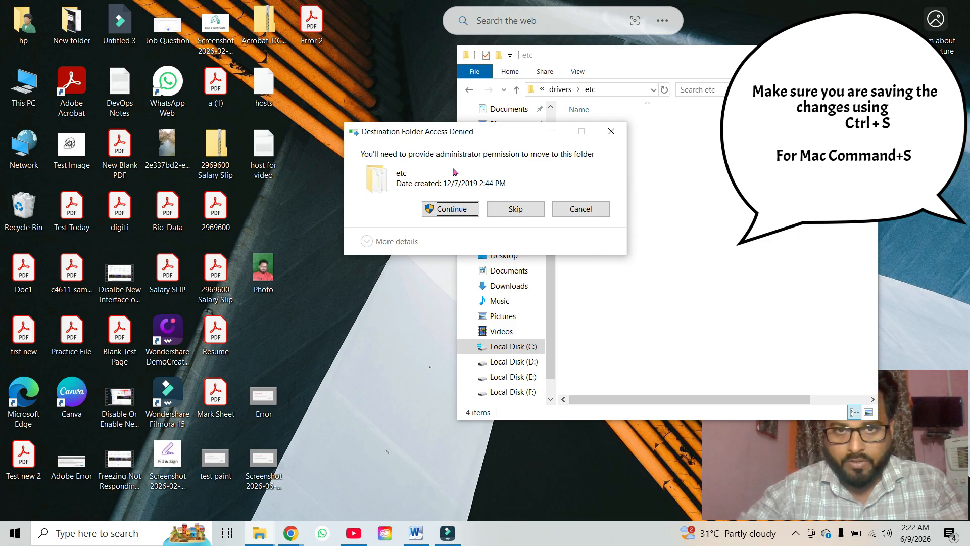
pyautogui.click(437, 209)
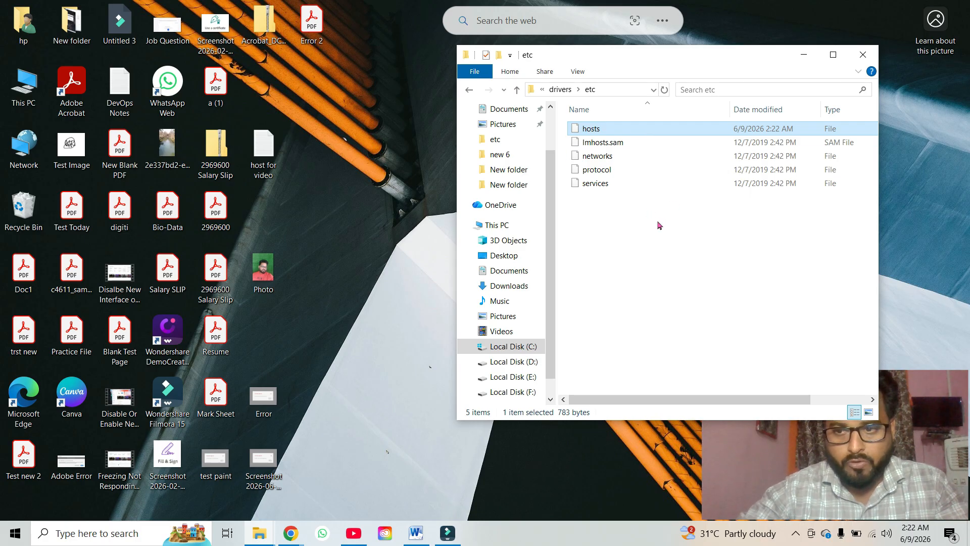
pyautogui.click(863, 54)
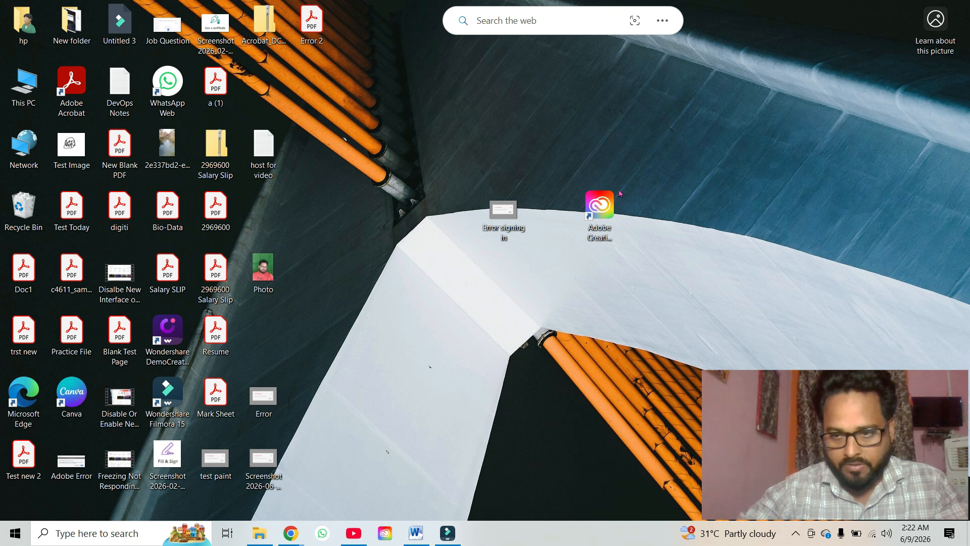
# - Relaunch Adobe Creative Cloud Desktop and sign in with the Google account option
pyautogui.doubleClick(600, 214)
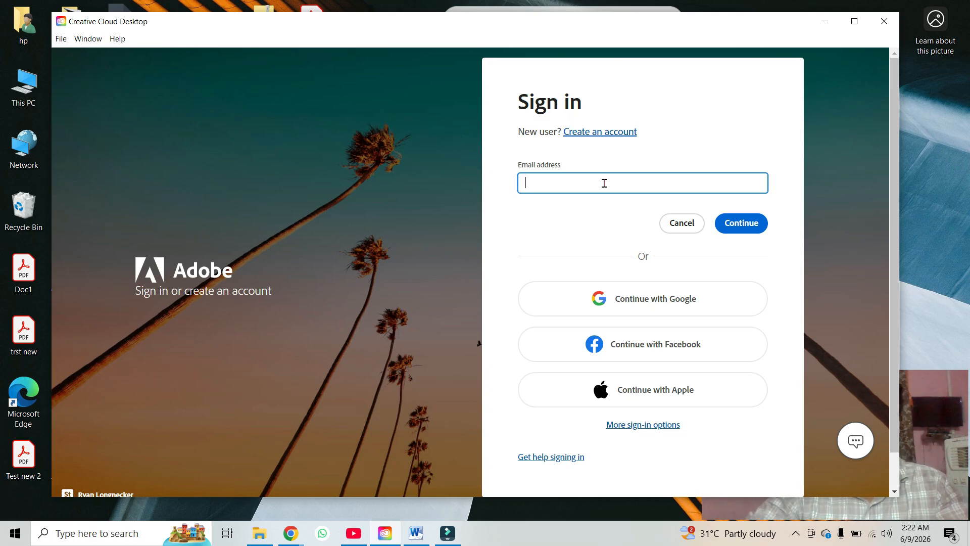
pyautogui.click(631, 308)
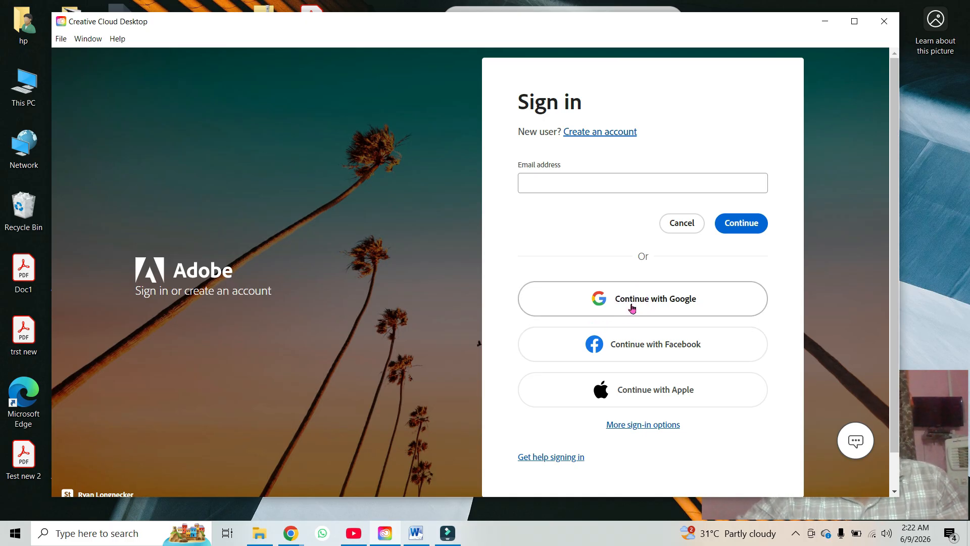
pyautogui.click(632, 308)
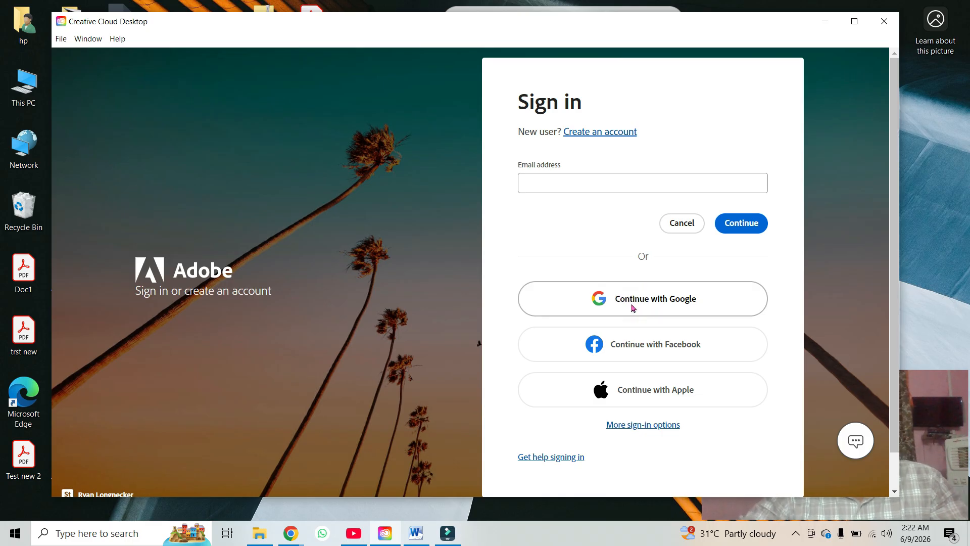
pyautogui.click(680, 296)
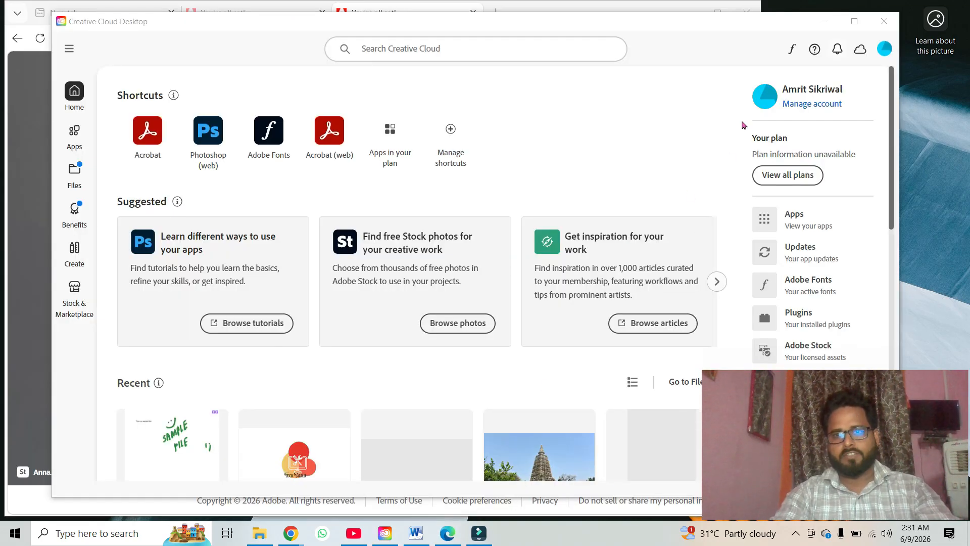
# - Switch to the browser window with Adobe's sign-in completion page and maximize it
pyautogui.click(570, 7)
pyautogui.doubleClick(569, 8)
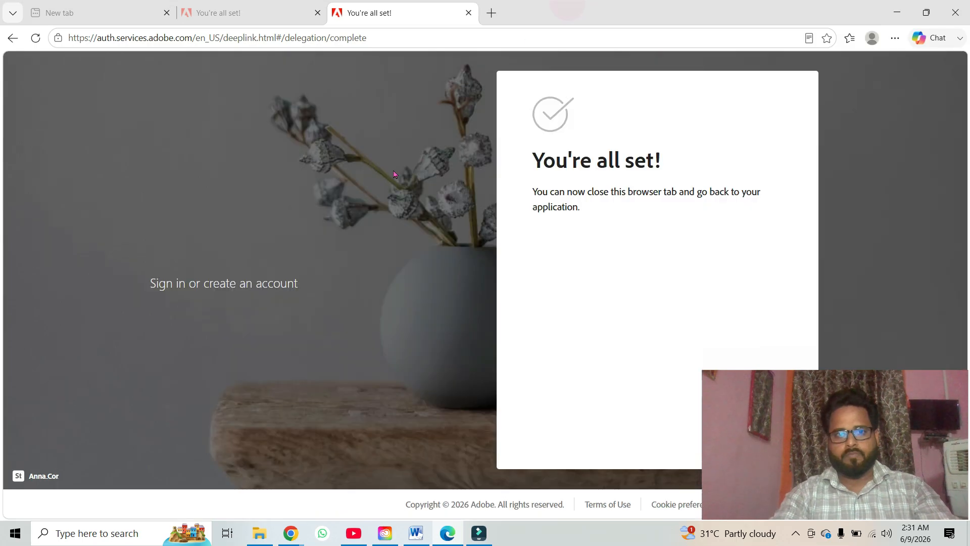
# - Check the signed-in account in Creative Cloud Desktop and open its account page, and close the browser and Creative Cloud windows
pyautogui.click(896, 19)
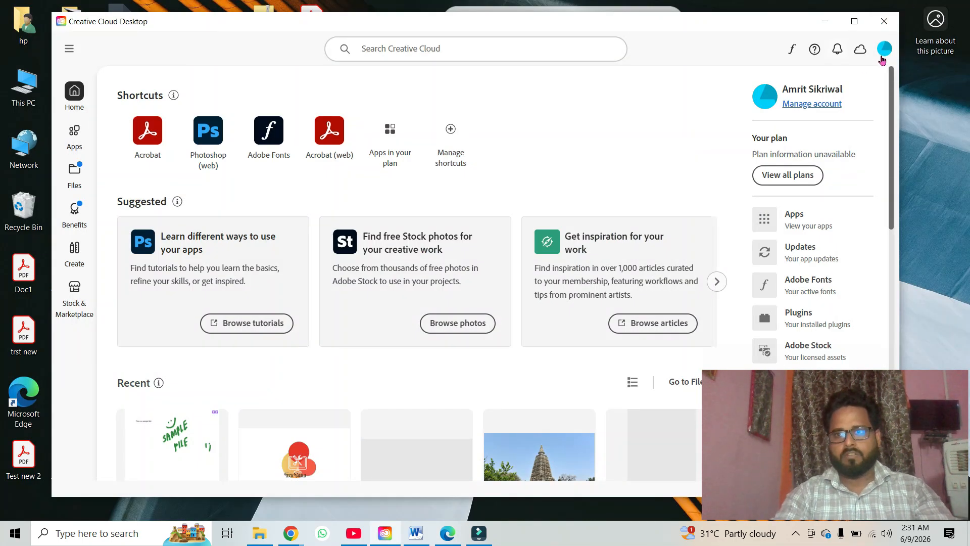
pyautogui.click(882, 56)
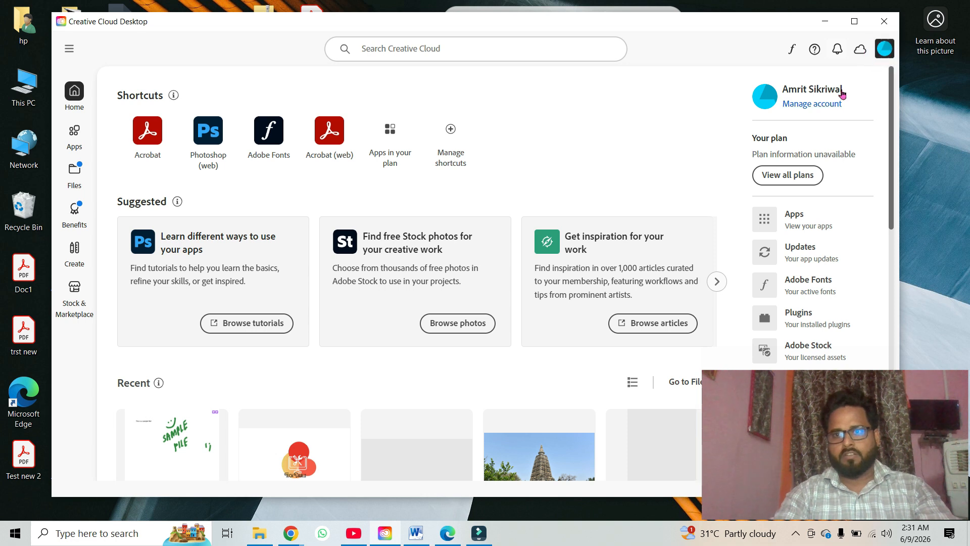
pyautogui.click(788, 114)
pyautogui.click(595, 142)
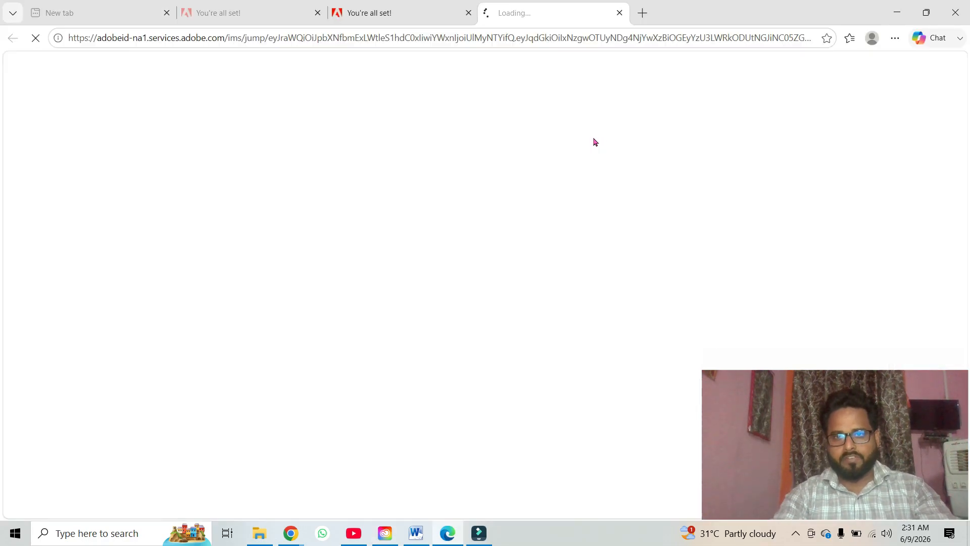
pyautogui.click(953, 14)
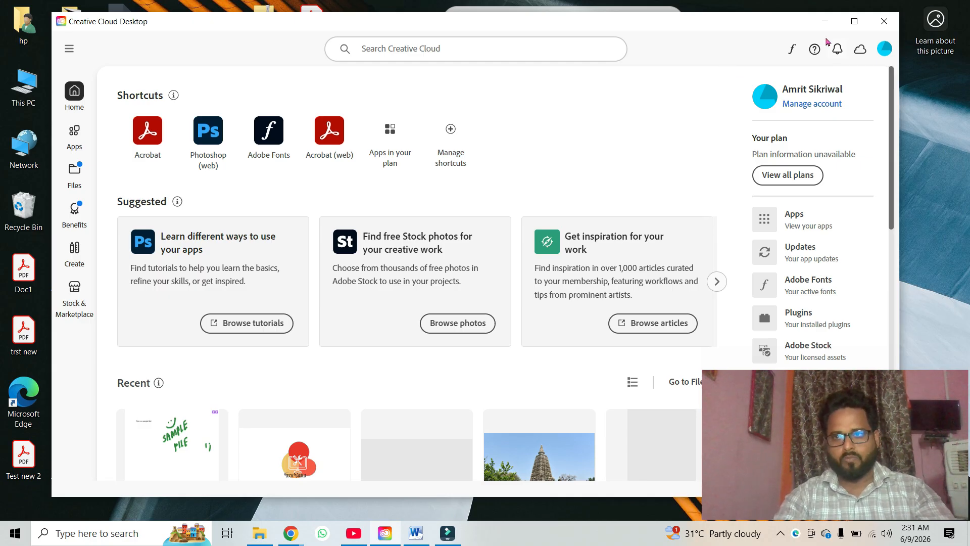
pyautogui.click(884, 22)
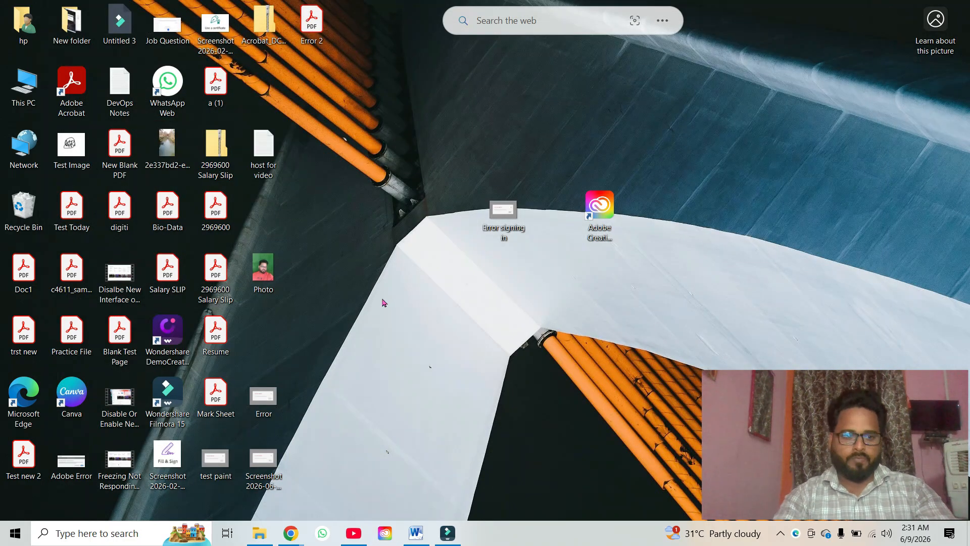
# - Search Windows for "creden" and open Credential Manager
pyautogui.click(94, 538)
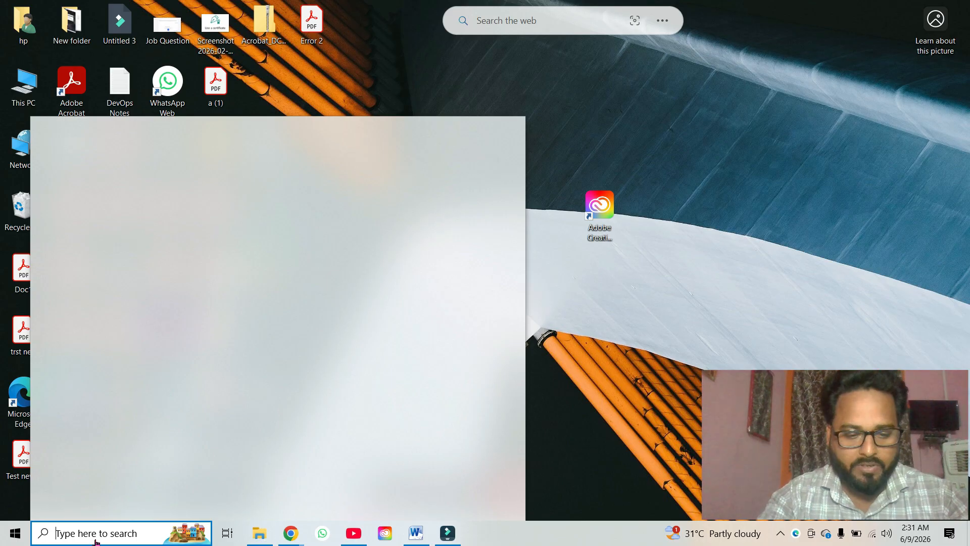
pyautogui.write('cr')
pyautogui.press('BackSpace')
pyautogui.press('BackSpace')
pyautogui.write('ede')
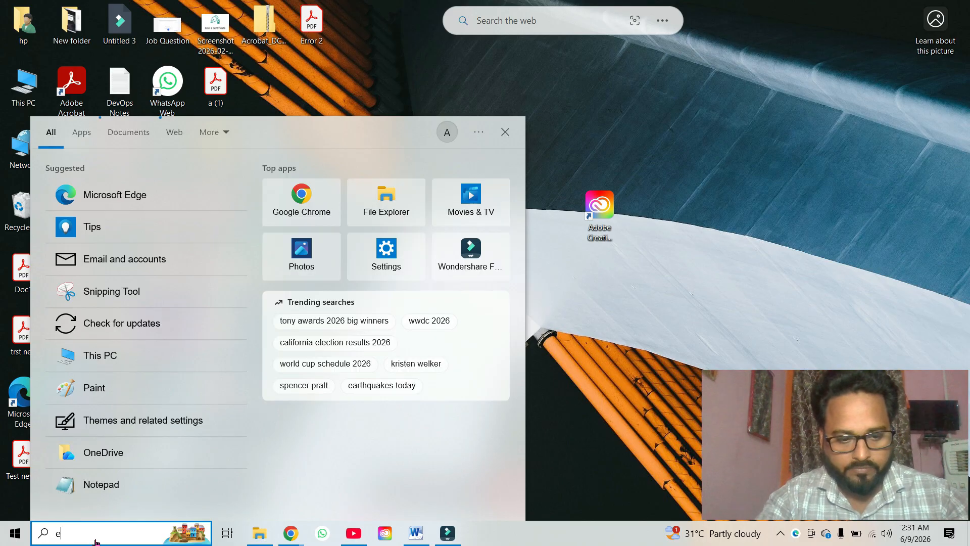
pyautogui.press('BackSpace')
pyautogui.press('BackSpace')
pyautogui.press('BackSpace')
pyautogui.press('BackSpace')
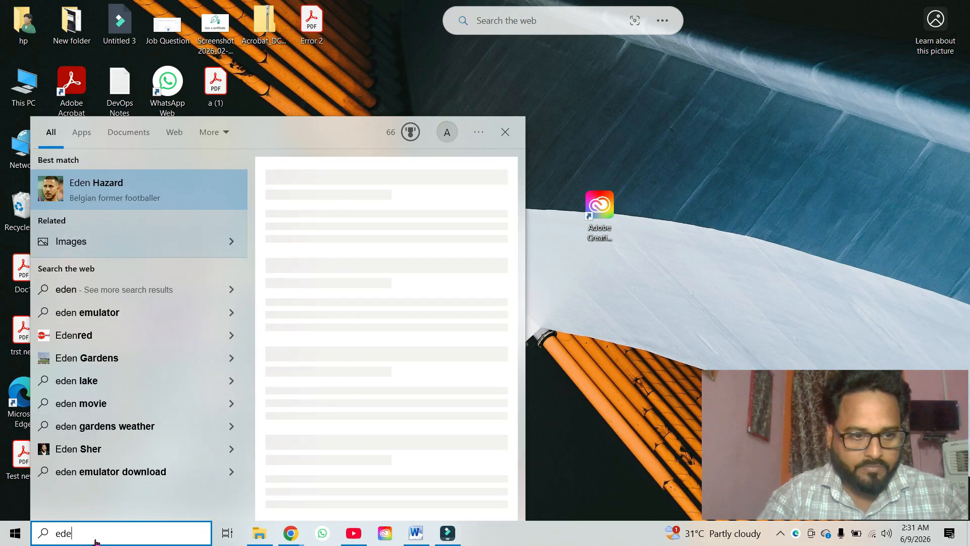
pyautogui.write('cred')
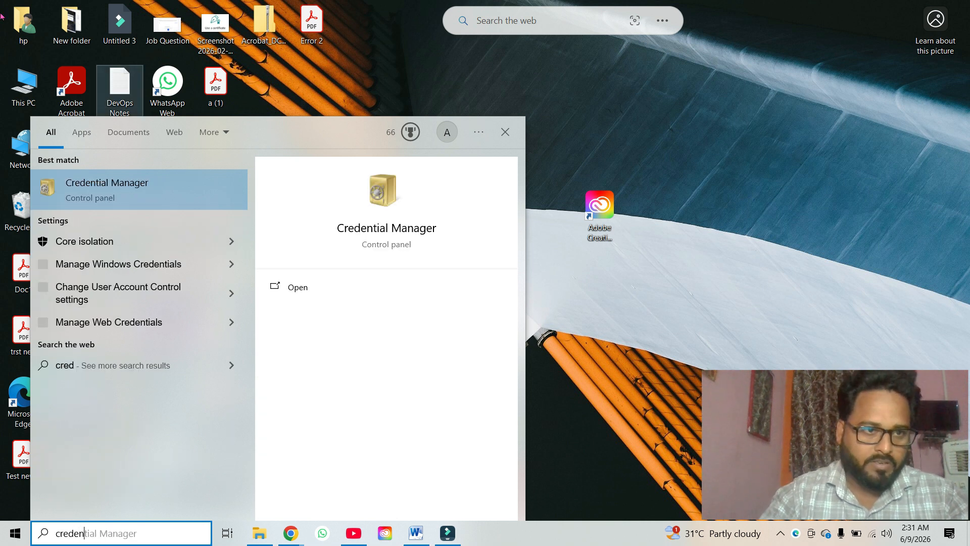
pyautogui.write('en')
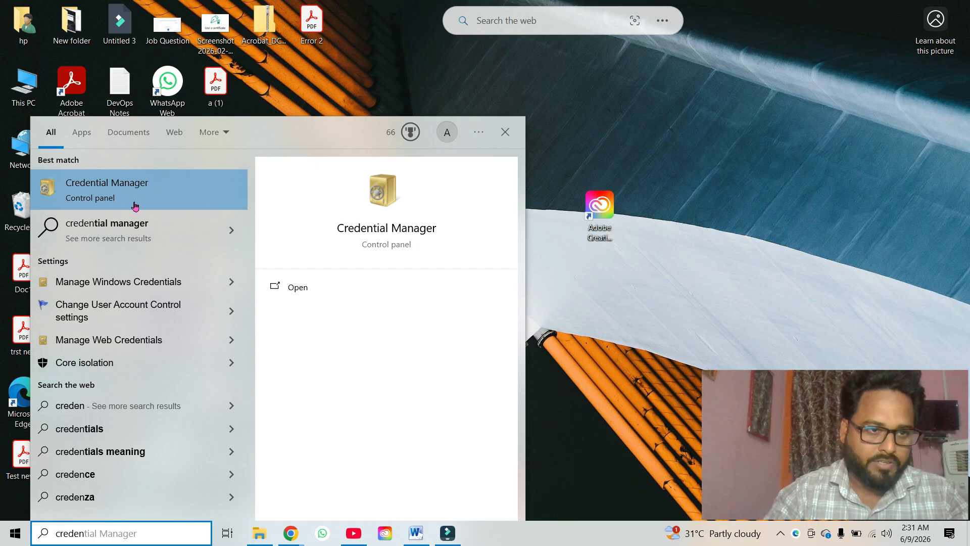
pyautogui.click(135, 205)
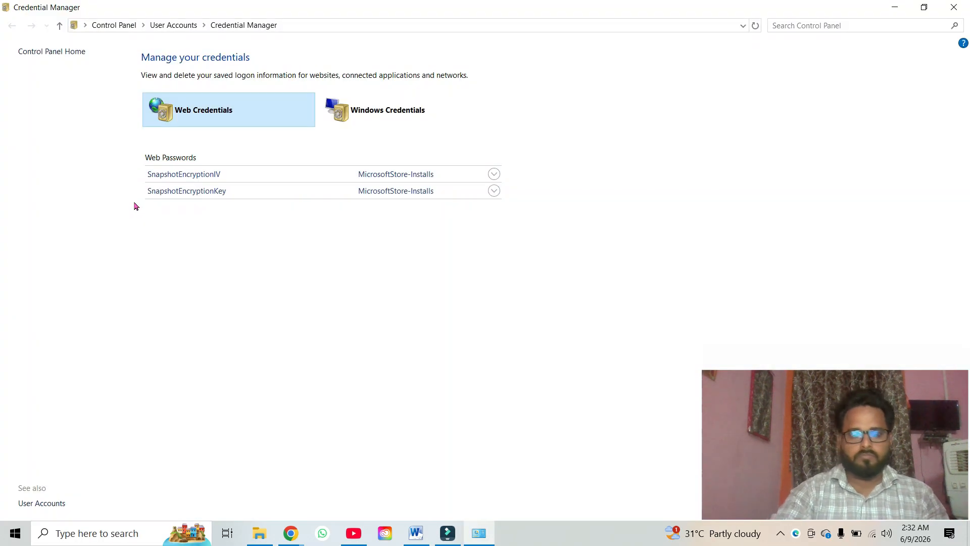
# - Show the Windows Credentials and examine the Adobe entries listed under Generic Credentials
pyautogui.click(410, 121)
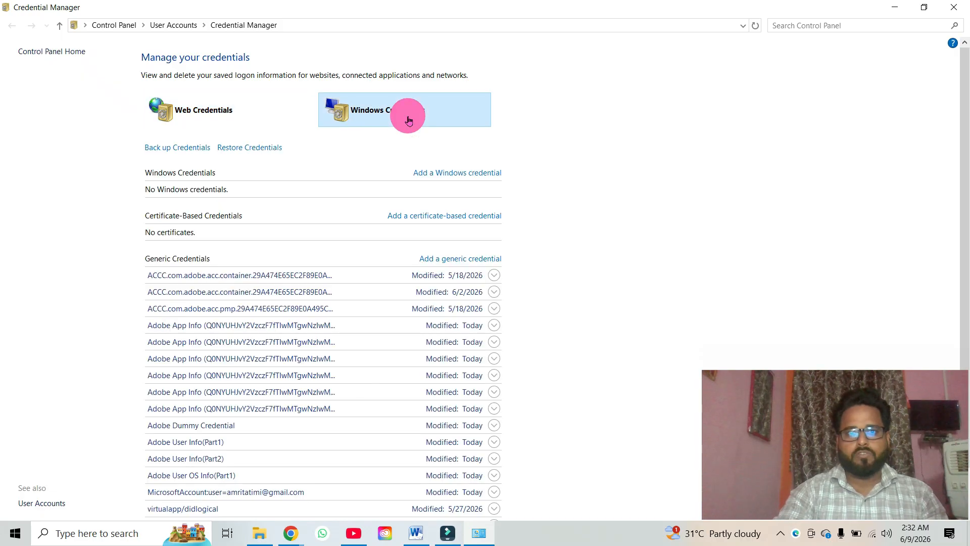
pyautogui.moveTo(961, 164); pyautogui.dragTo(967, 210)
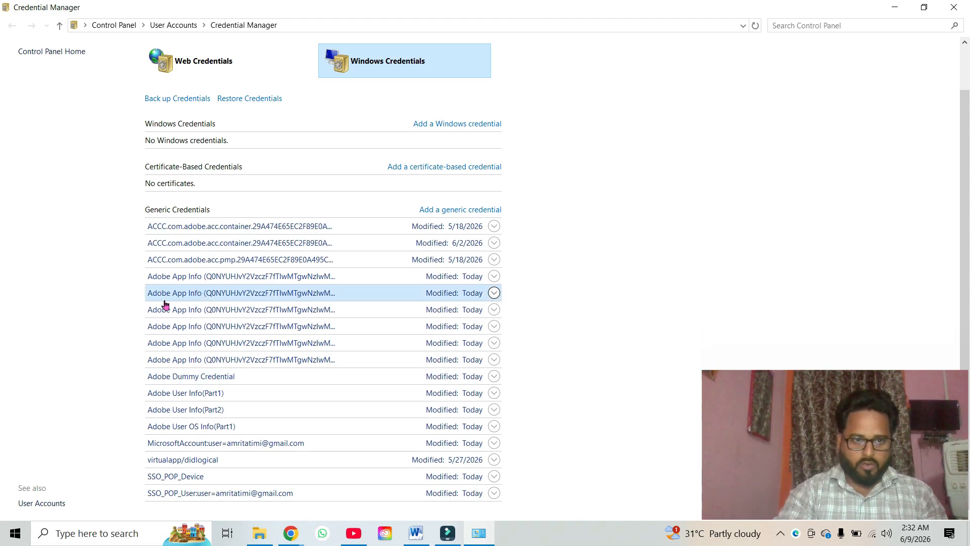
pyautogui.moveTo(200, 297); pyautogui.dragTo(211, 340)
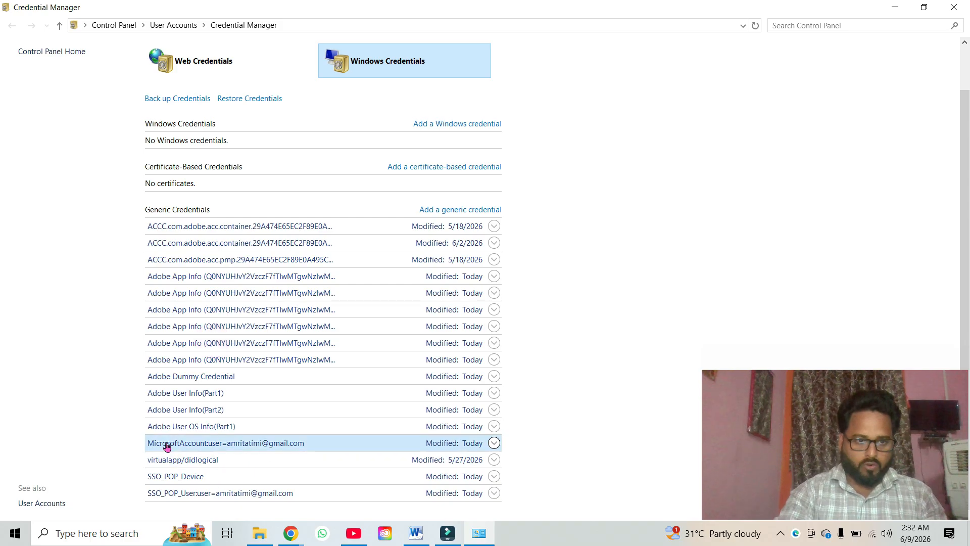
pyautogui.moveTo(158, 426); pyautogui.dragTo(219, 446)
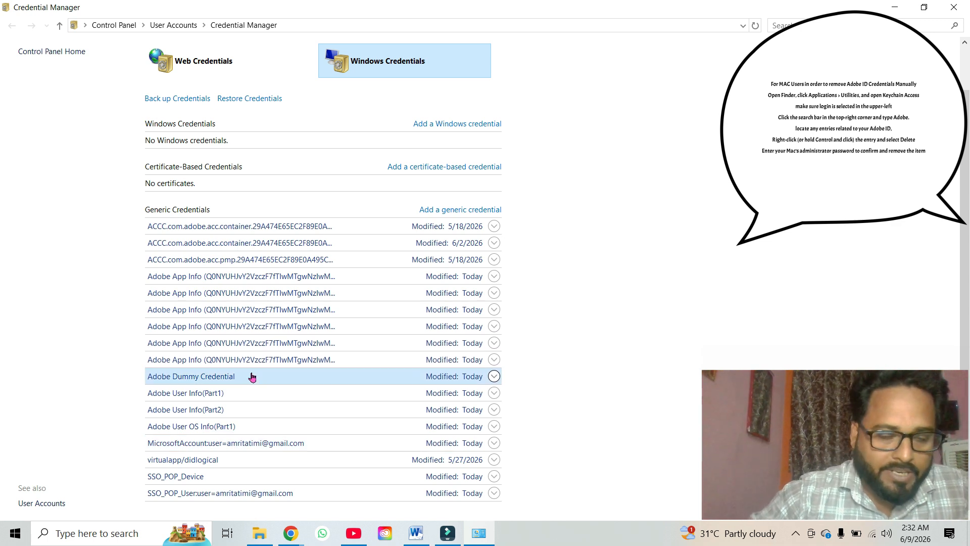
# - Expand the first Adobe App Info credential and the ACCC.com.adobe.acc.pmp credential, and review their details and the remaining entries
pyautogui.click(495, 277)
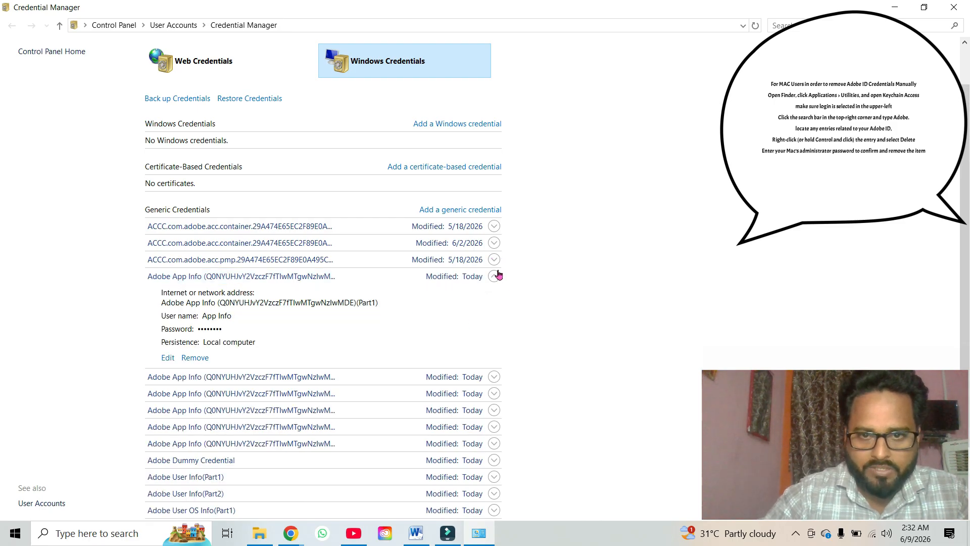
pyautogui.click(494, 261)
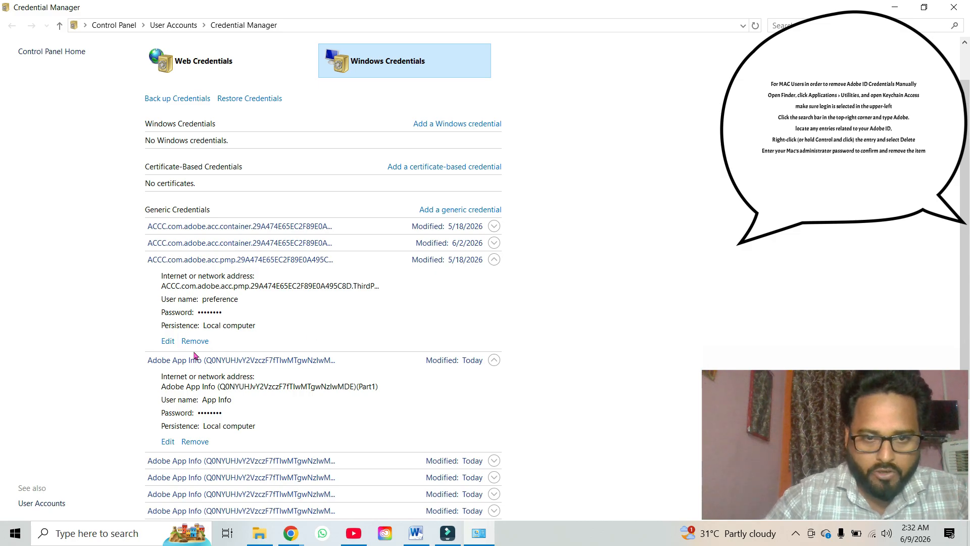
pyautogui.moveTo(966, 145); pyautogui.dragTo(967, 276)
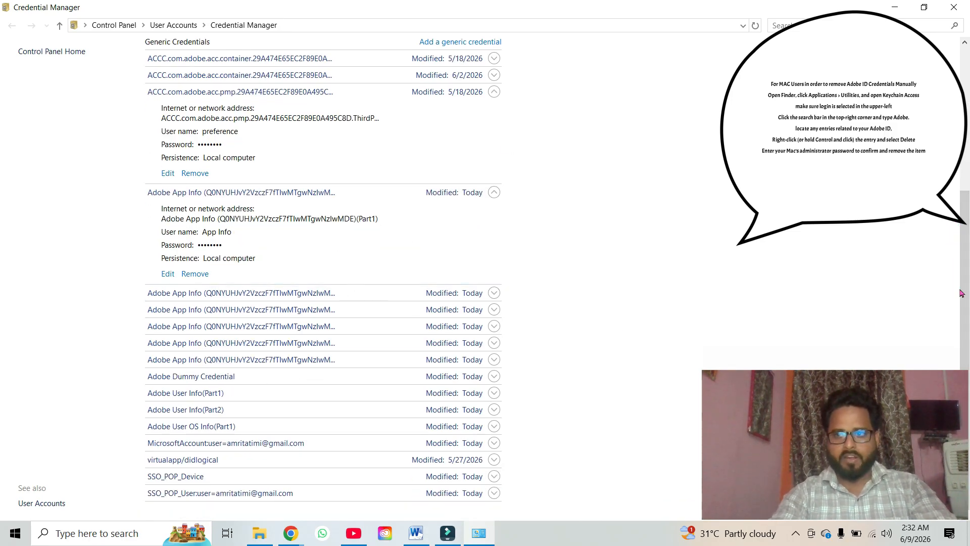
pyautogui.moveTo(962, 293); pyautogui.dragTo(957, 190)
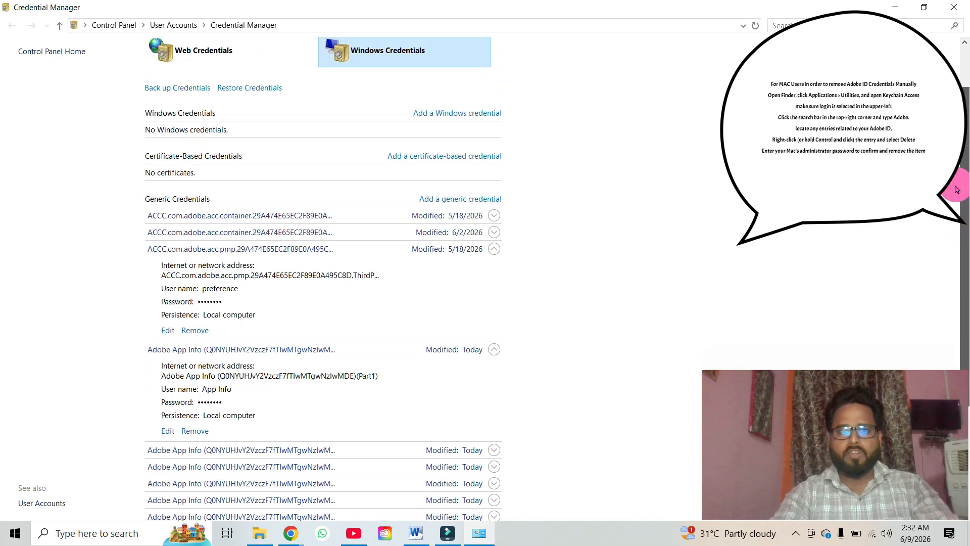
pyautogui.moveTo(965, 151); pyautogui.dragTo(966, 43)
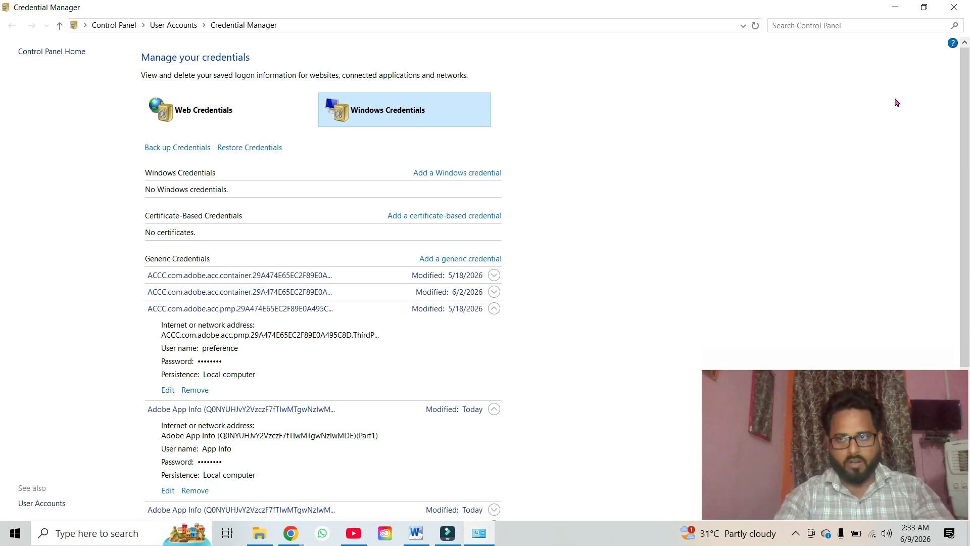
# - Minimize Credential Manager, switch to Chrome and search Google for "creative cloud cleaner tool"
pyautogui.click(894, 7)
pyautogui.click(292, 532)
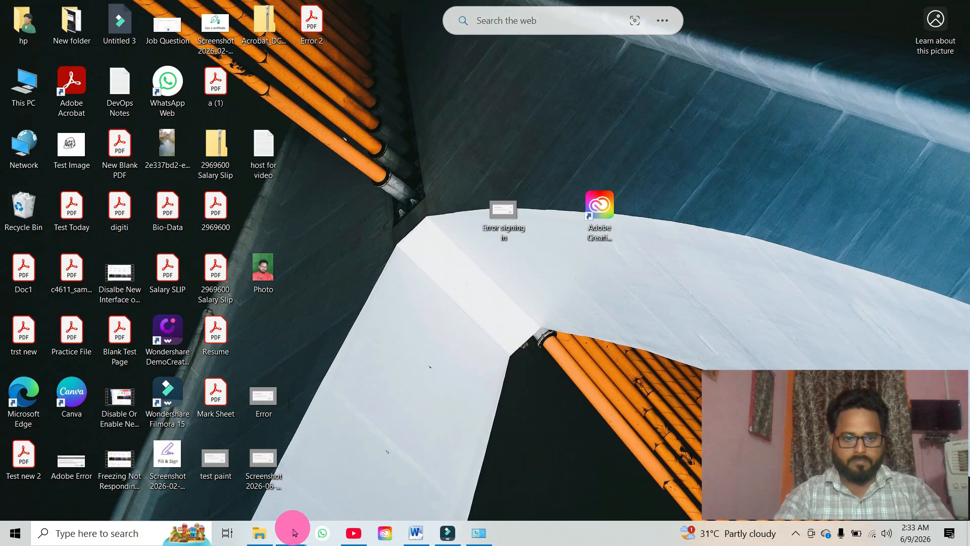
pyautogui.click(292, 533)
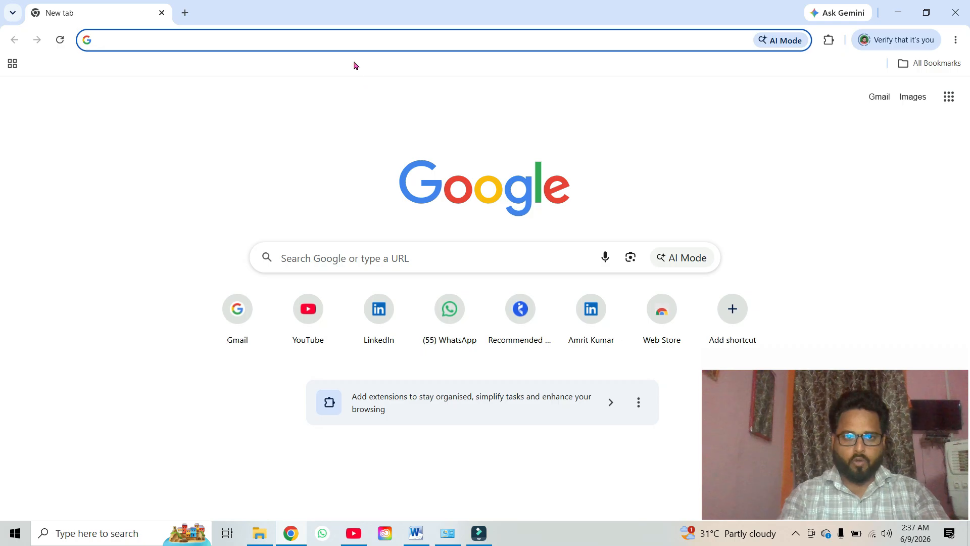
pyautogui.click(344, 41)
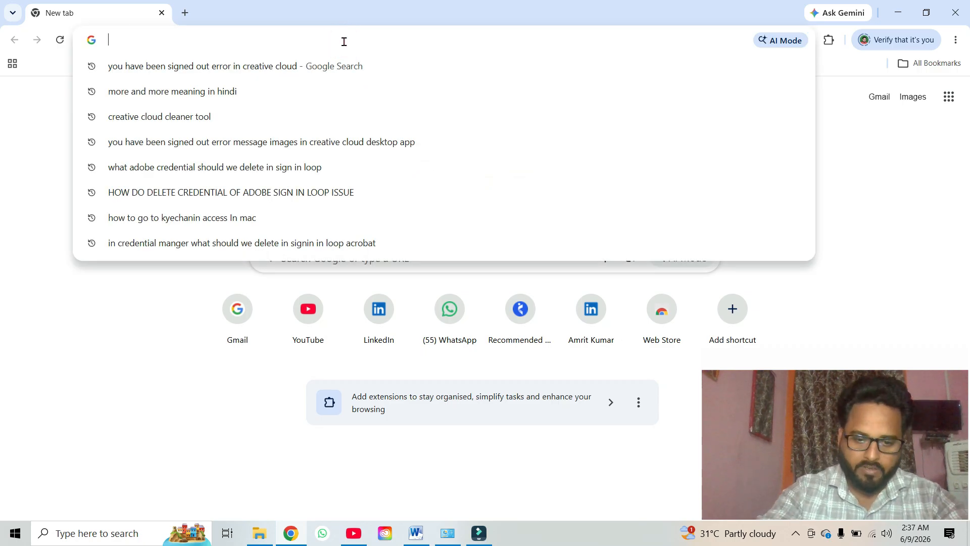
pyautogui.write('creative cloud')
pyautogui.press('Return')
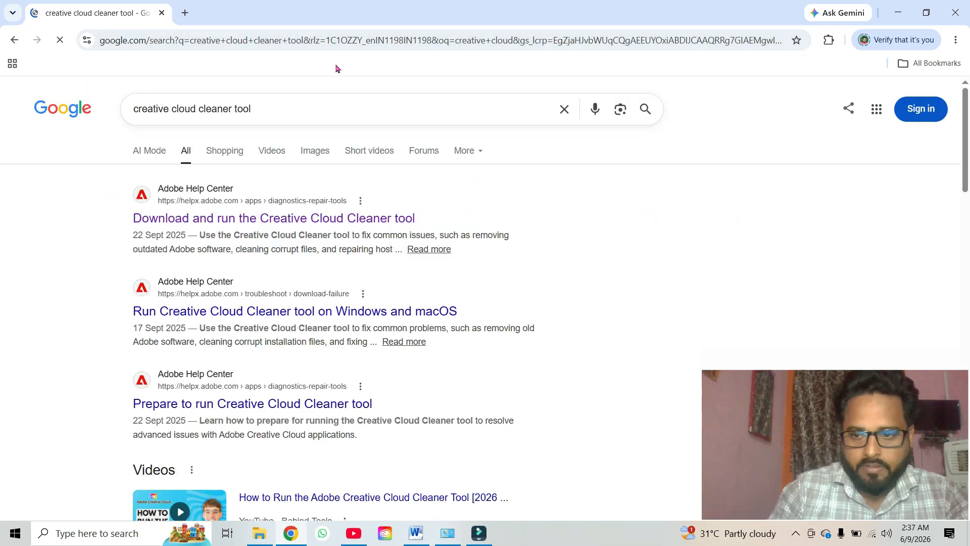
# - Open the Adobe Help Center result "Download and run the Creative Cloud Cleaner tool"
pyautogui.click(169, 232)
pyautogui.moveTo(168, 232); pyautogui.dragTo(470, 213)
pyautogui.click(470, 212)
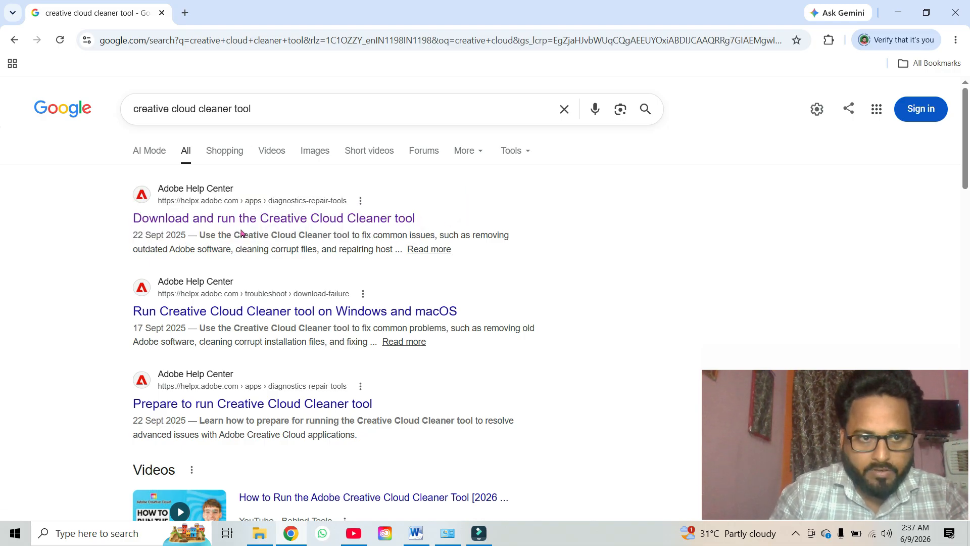
pyautogui.click(286, 222)
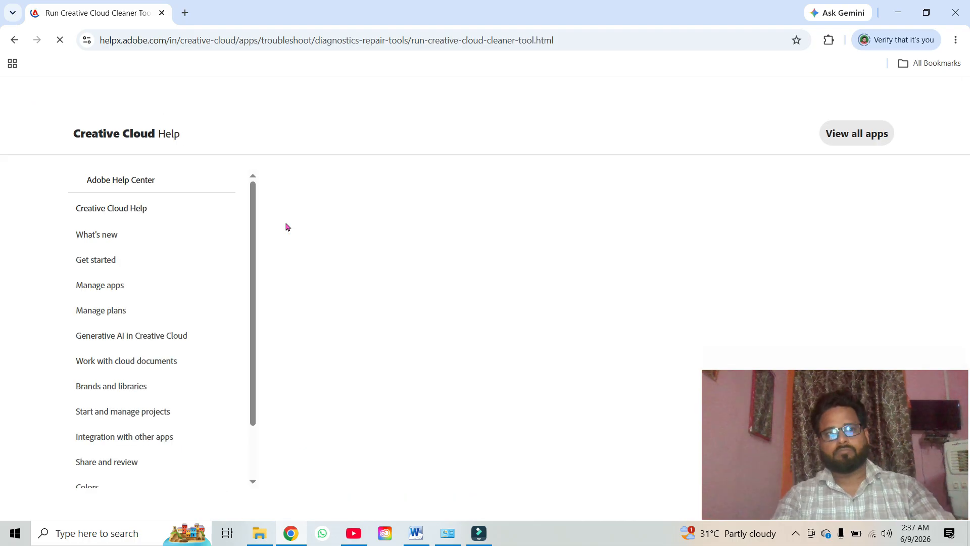
# - Download the Windows version of the Adobe Creative Cloud Cleaner tool and run the downloaded file
pyautogui.moveTo(960, 103); pyautogui.dragTo(966, 152)
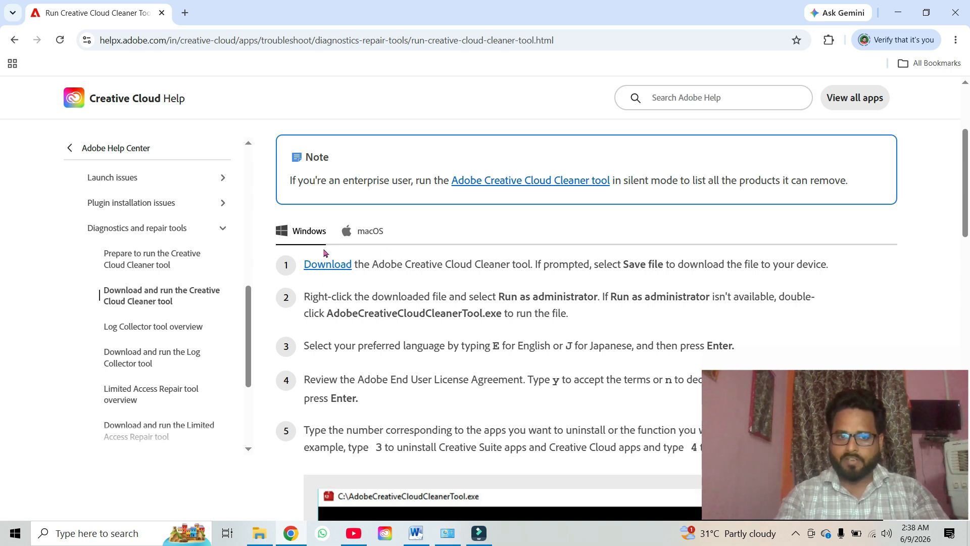
pyautogui.click(331, 267)
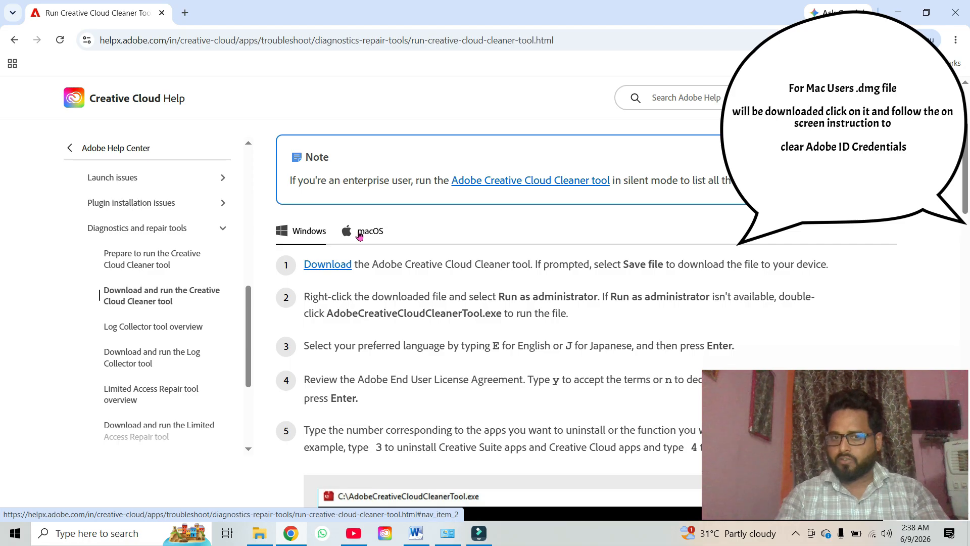
pyautogui.click(328, 265)
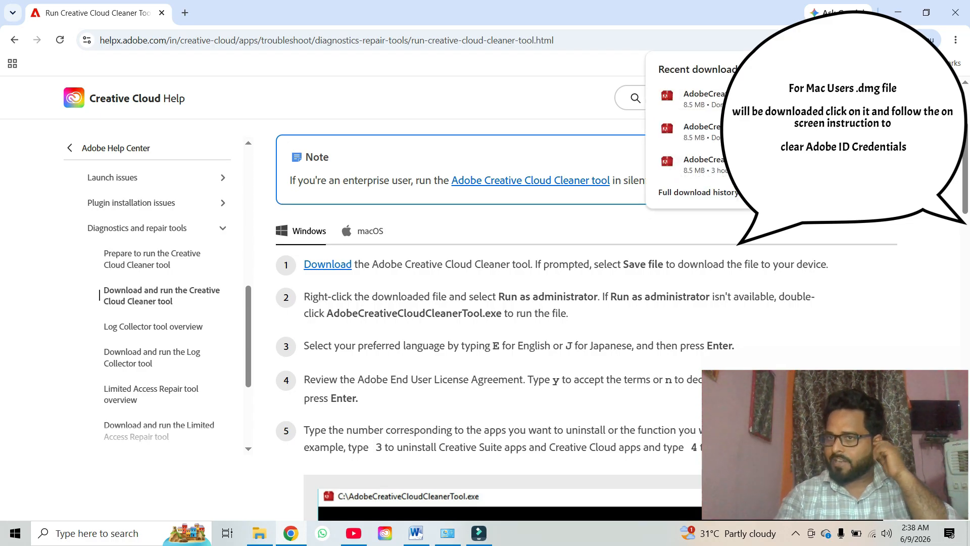
pyautogui.click(710, 105)
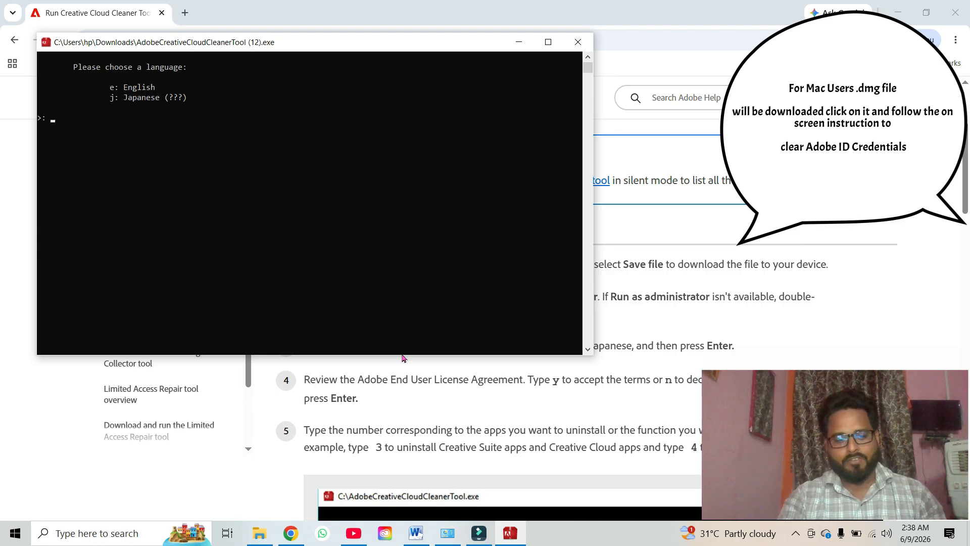
# - Choose English as the cleaner tool's language and accept the license agreement
pyautogui.write('e')
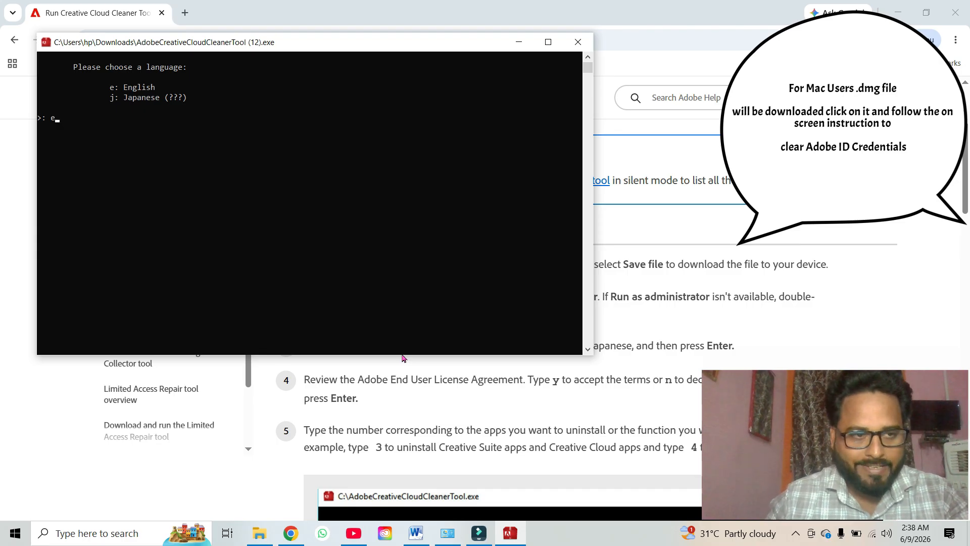
pyautogui.press('Return')
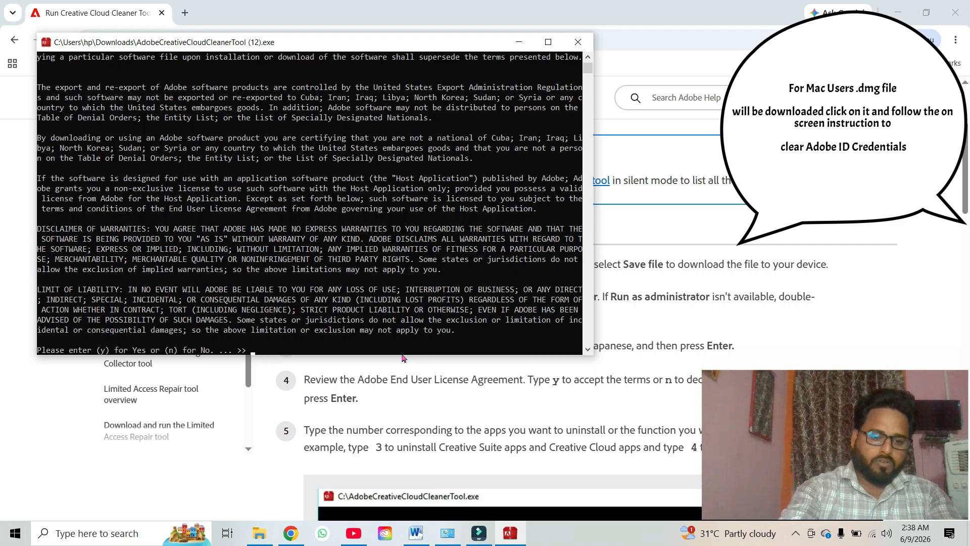
pyautogui.write('y')
pyautogui.press('Return')
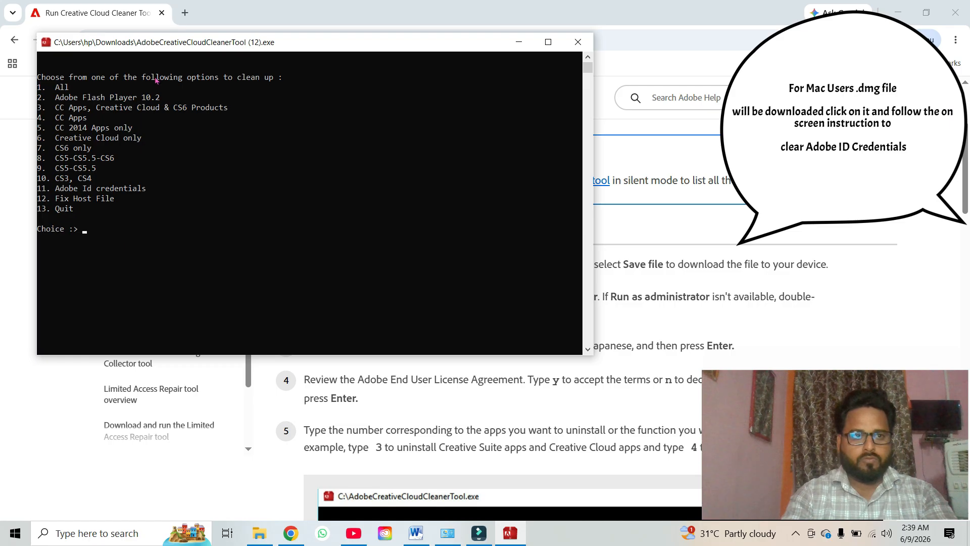
pyautogui.doubleClick(97, 78)
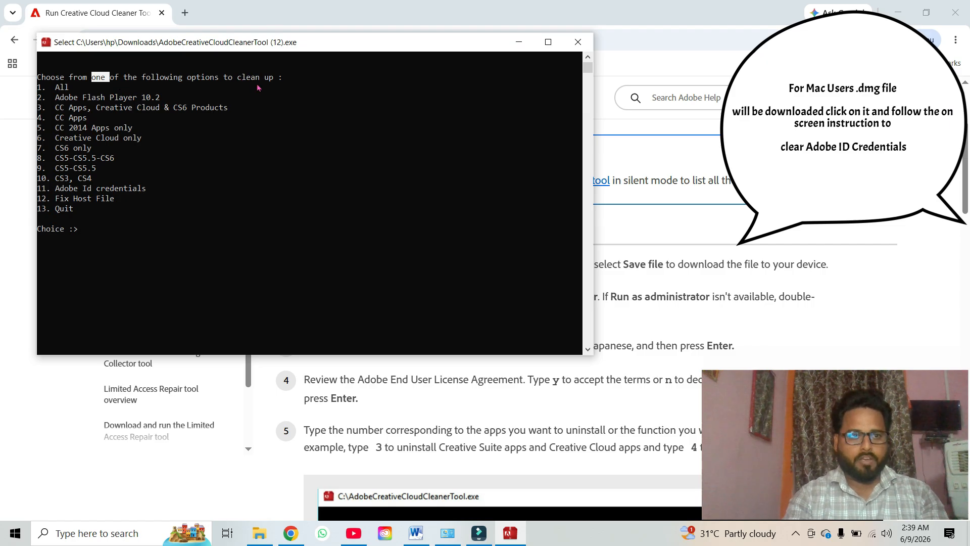
pyautogui.click(148, 229)
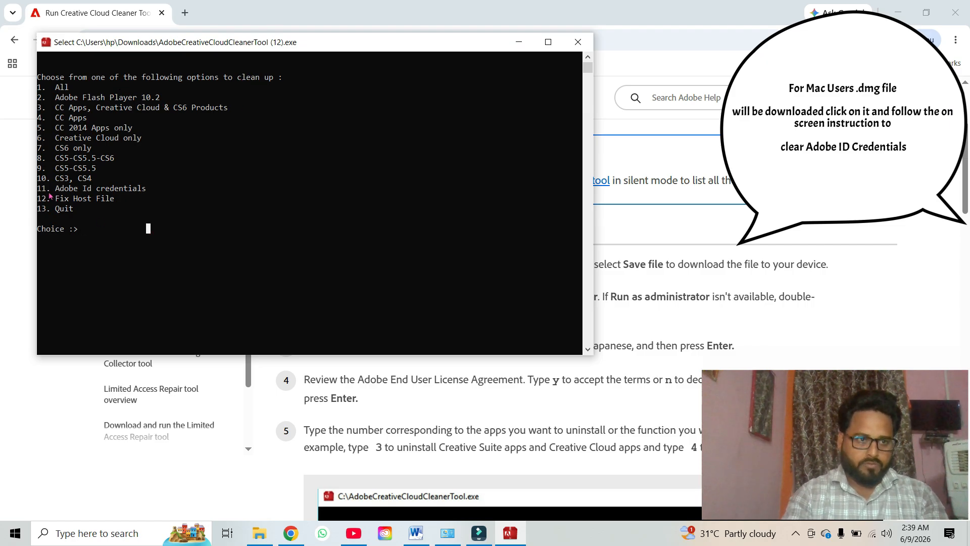
# - Choose cleanup option 11, Adobe Id credentials, in the cleaner tool and confirm the removal with y
pyautogui.moveTo(38, 190); pyautogui.dragTo(154, 188)
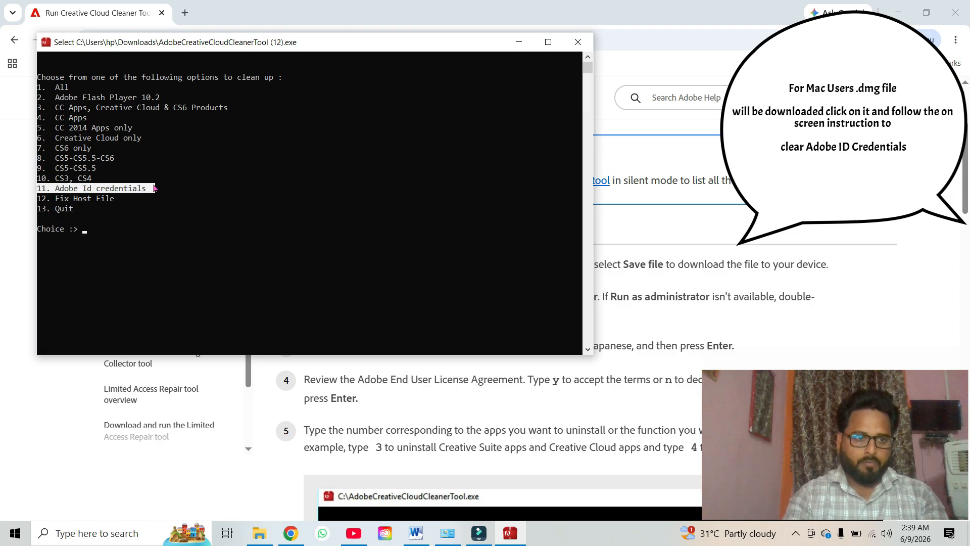
pyautogui.click(130, 229)
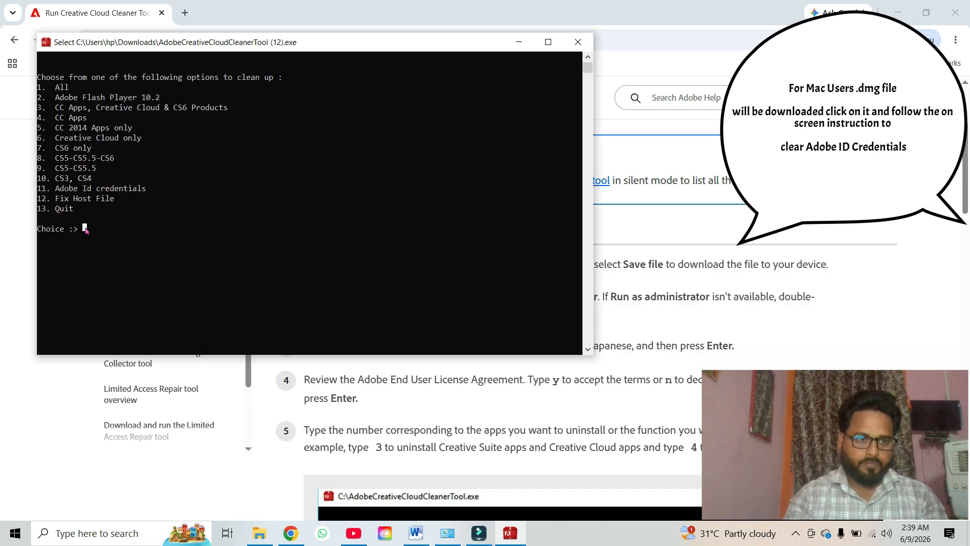
pyautogui.write('11')
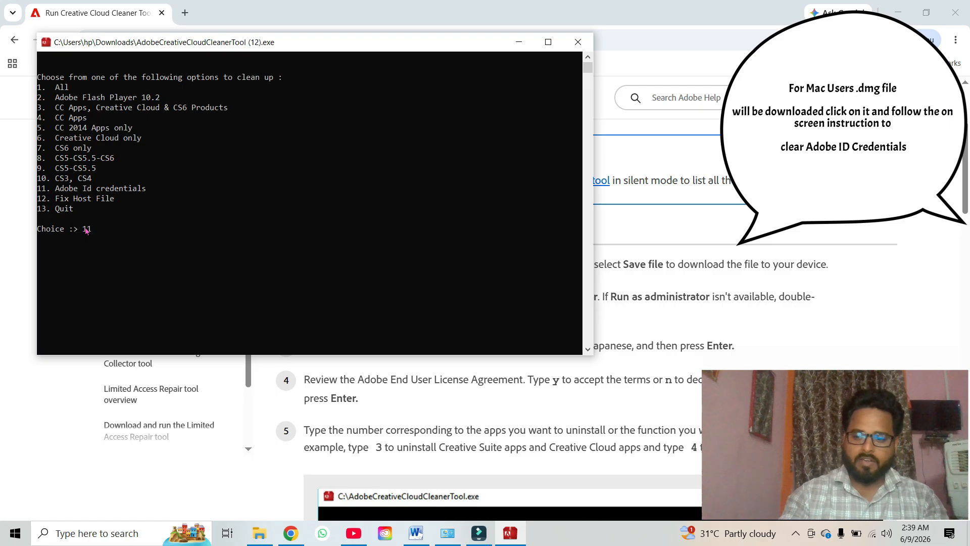
pyautogui.press('Return')
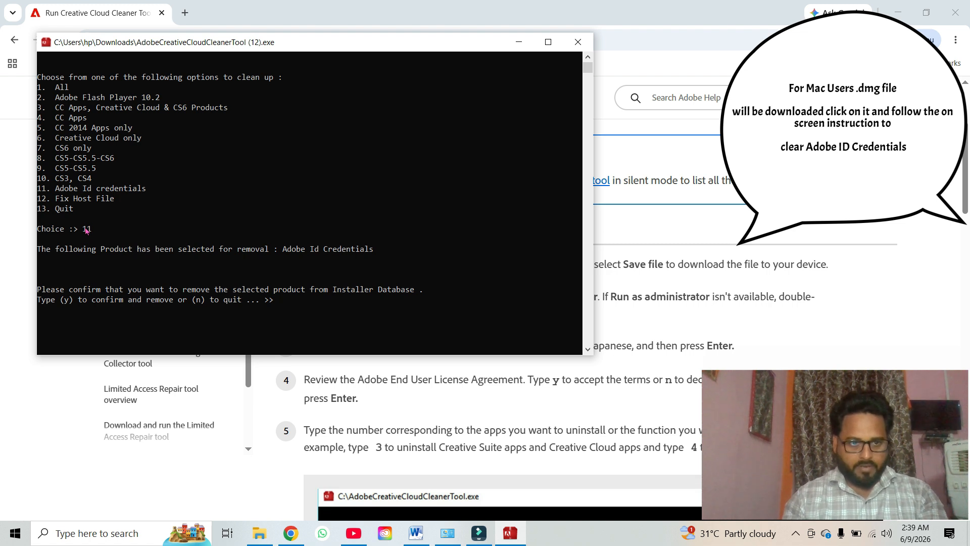
pyautogui.write('y')
pyautogui.press('Return')
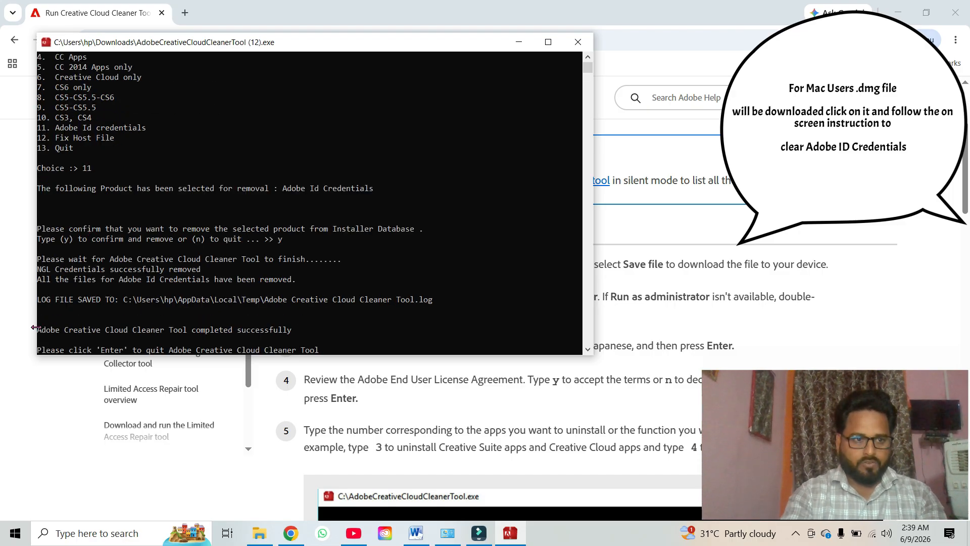
# - Quit the cleaner tool and minimize the Chrome window to return to the desktop
pyautogui.moveTo(40, 333); pyautogui.dragTo(320, 331)
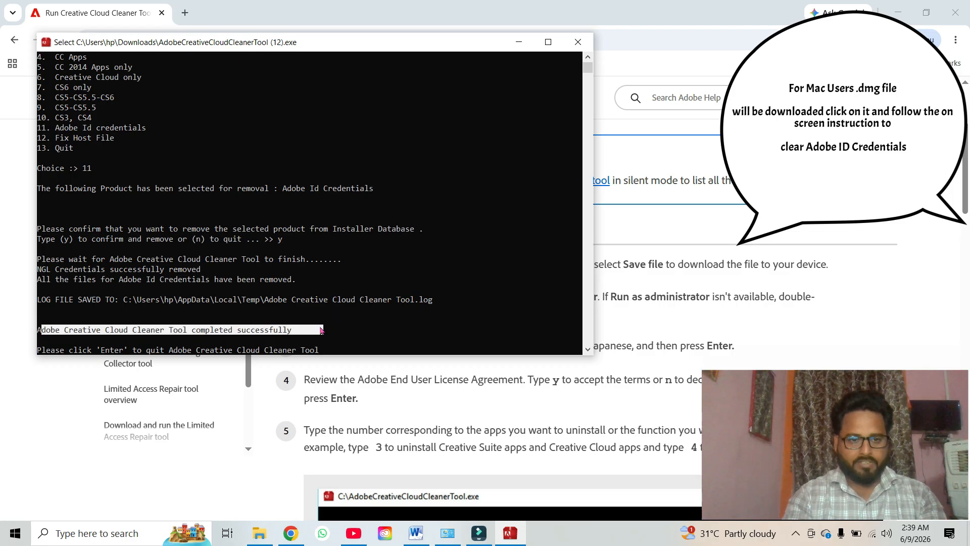
pyautogui.moveTo(322, 331); pyautogui.dragTo(324, 331)
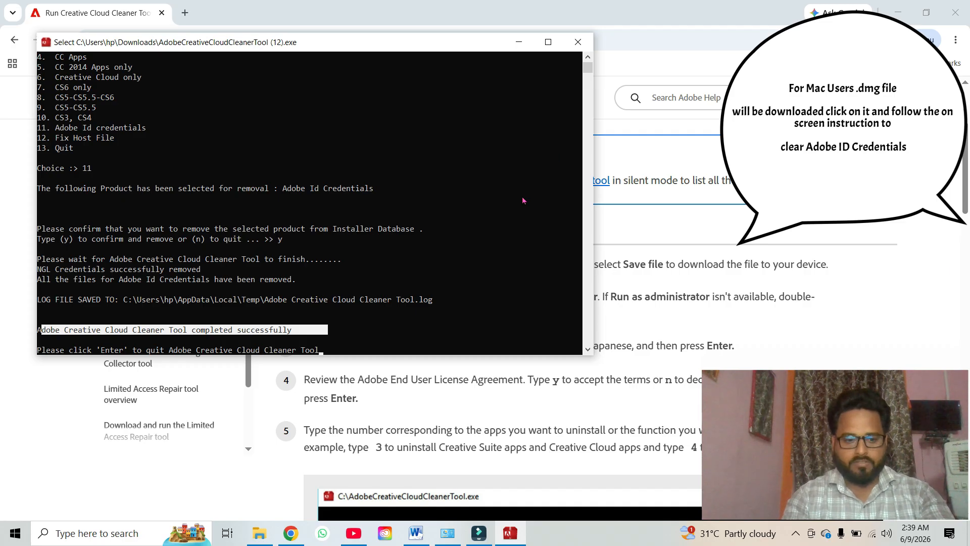
pyautogui.write('exit')
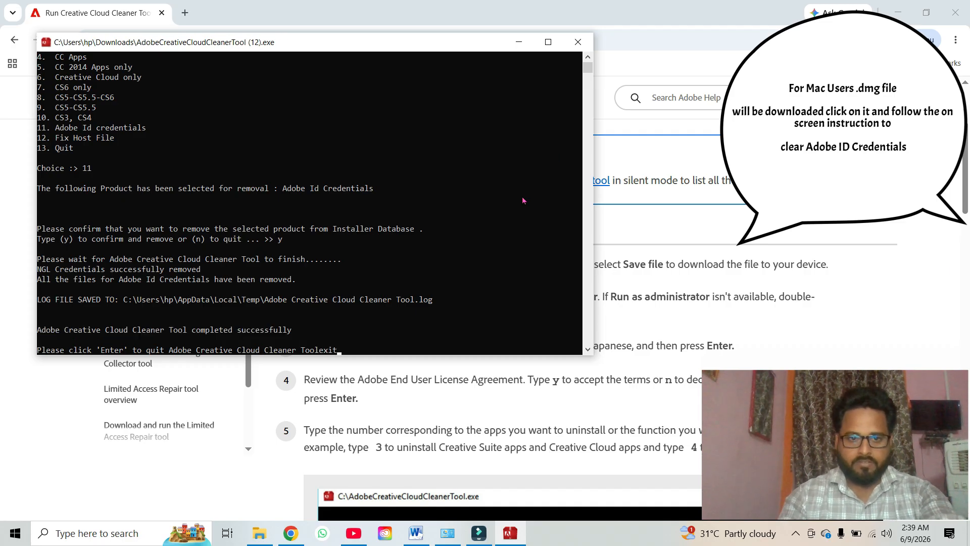
pyautogui.press('Return')
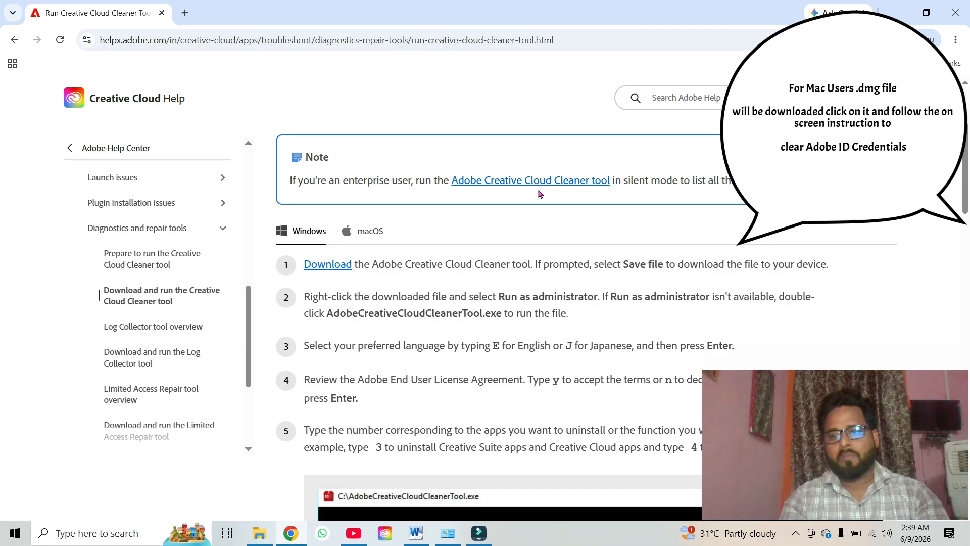
pyautogui.click(897, 13)
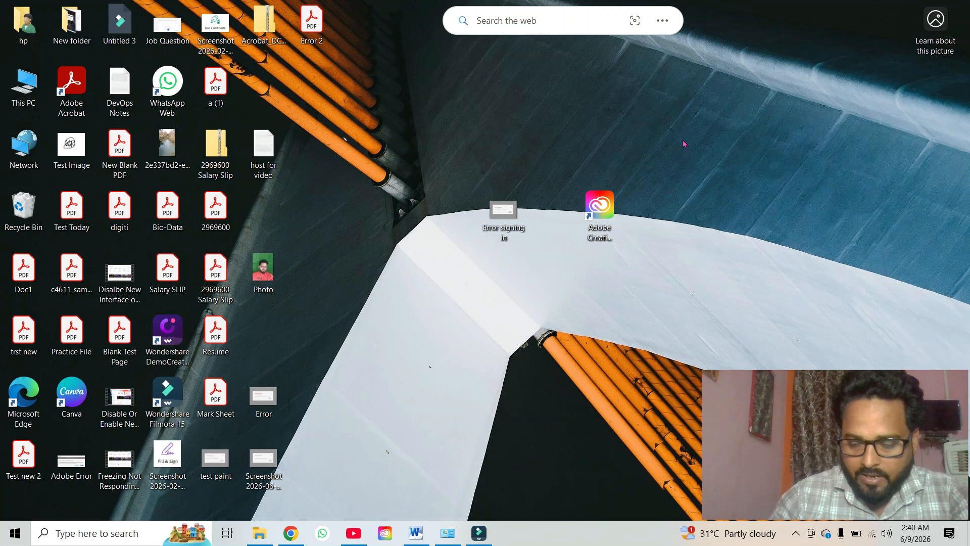
# - Search Windows for Credential Manager, open it on Windows Credentials and maximize its window
pyautogui.click(88, 528)
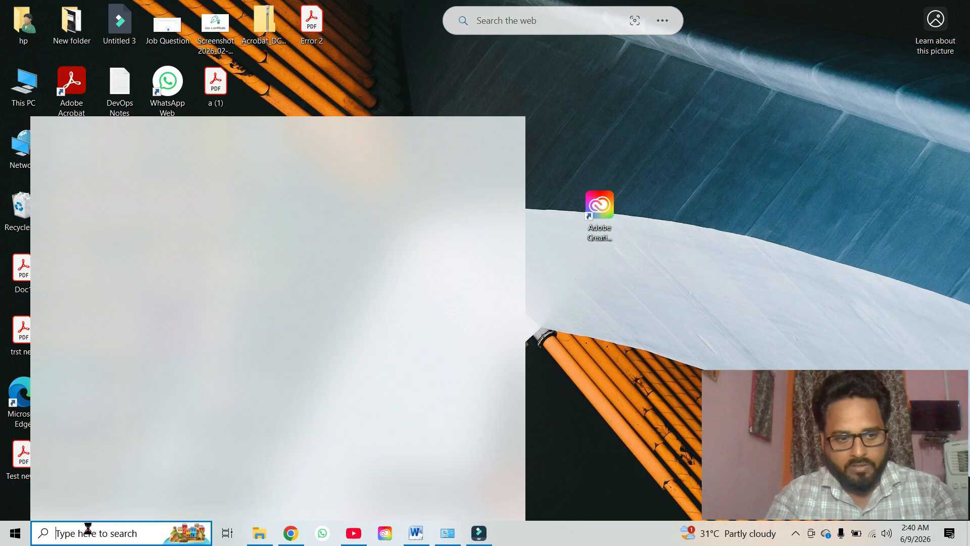
pyautogui.write('cre')
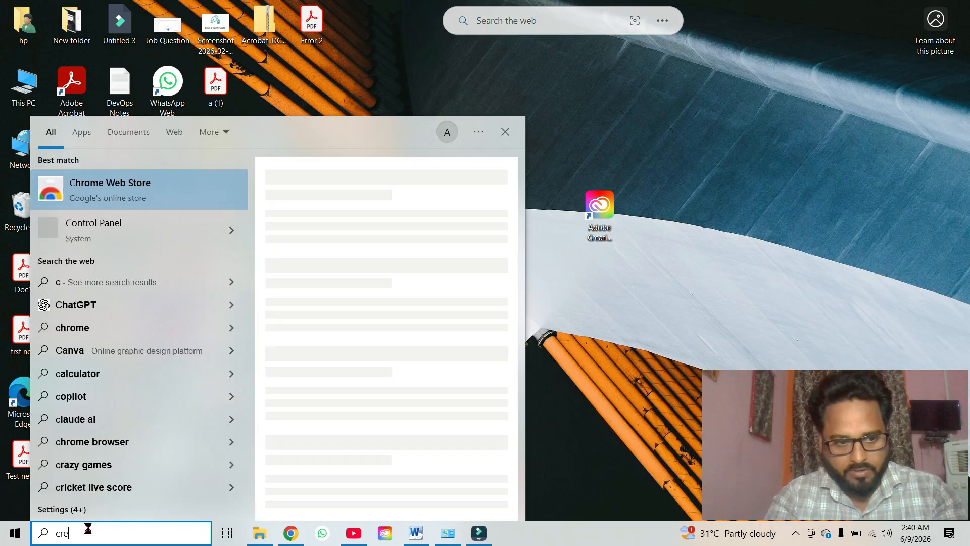
pyautogui.write('denti')
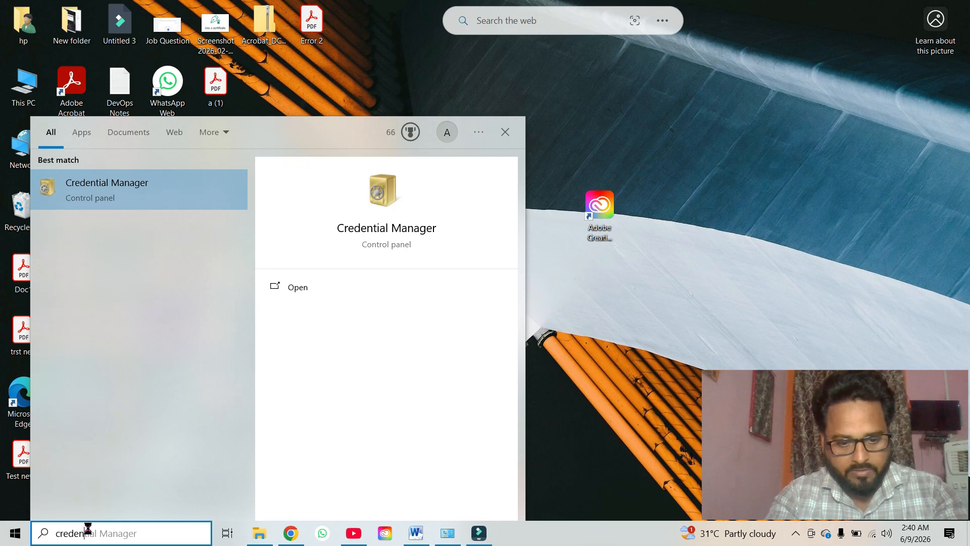
pyautogui.click(182, 201)
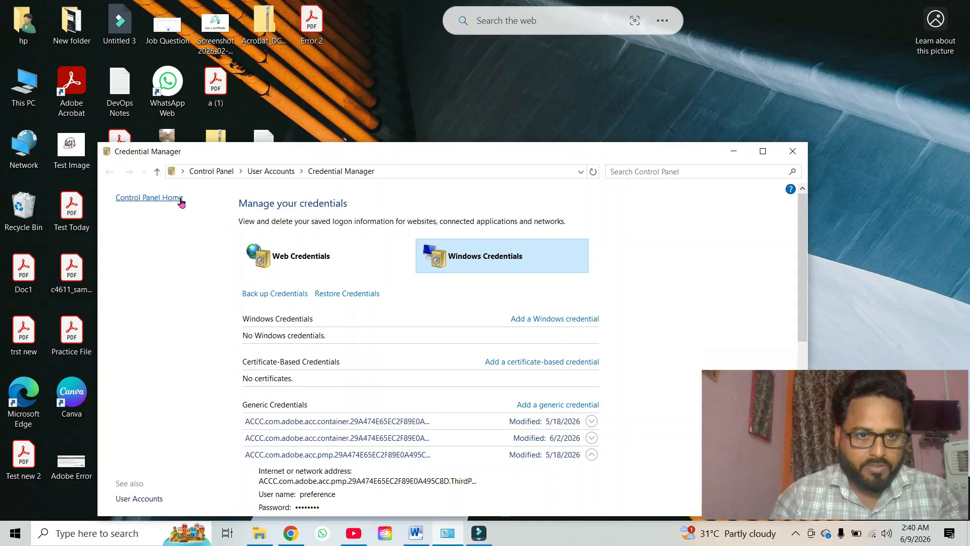
pyautogui.click(496, 252)
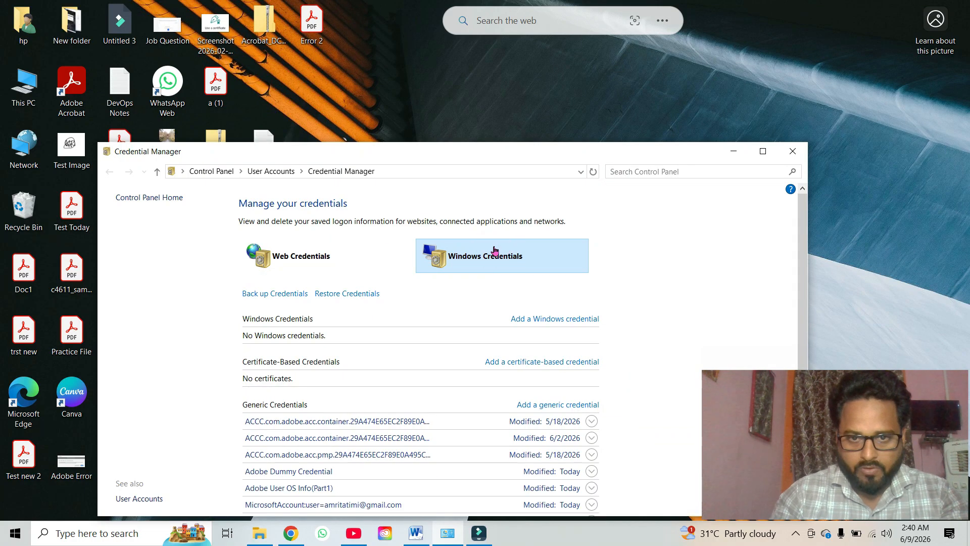
pyautogui.click(762, 152)
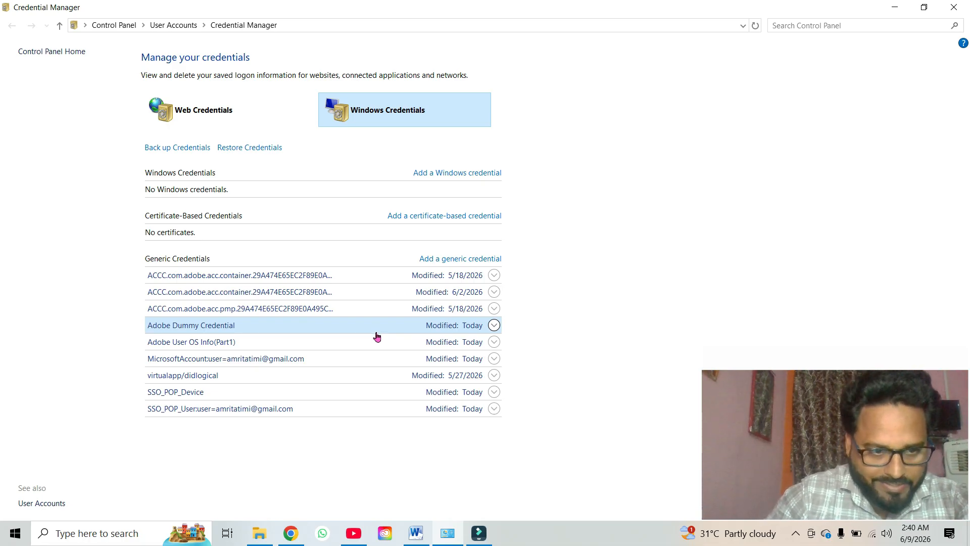
# - Remove the generic credentials Adobe Dummy Credential and Adobe User OS Info(Part1), confirming both deletions
pyautogui.click(493, 328)
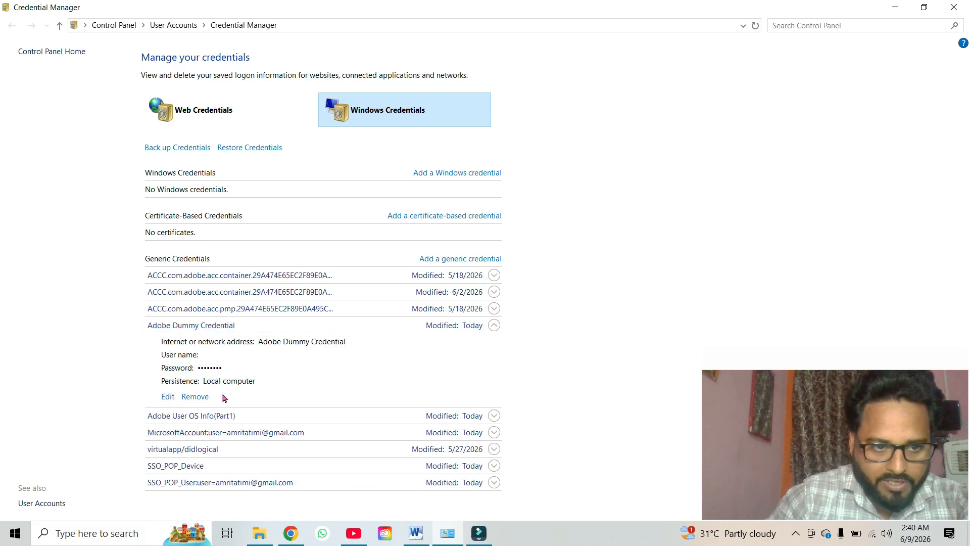
pyautogui.click(195, 399)
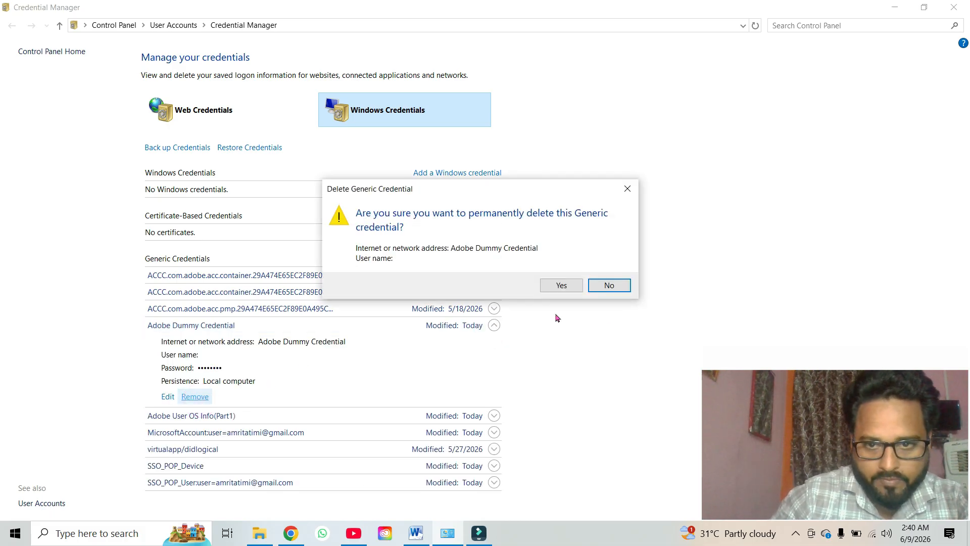
pyautogui.click(556, 287)
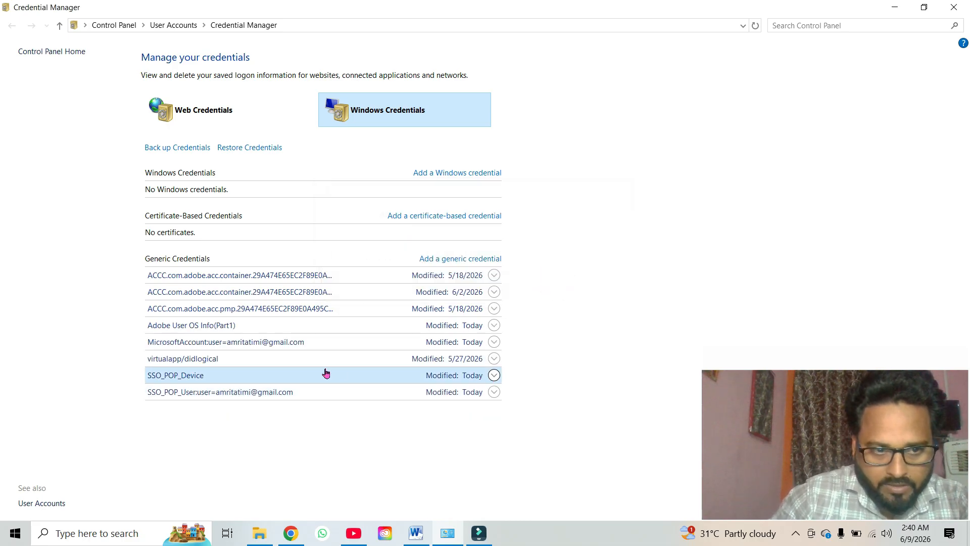
pyautogui.click(494, 326)
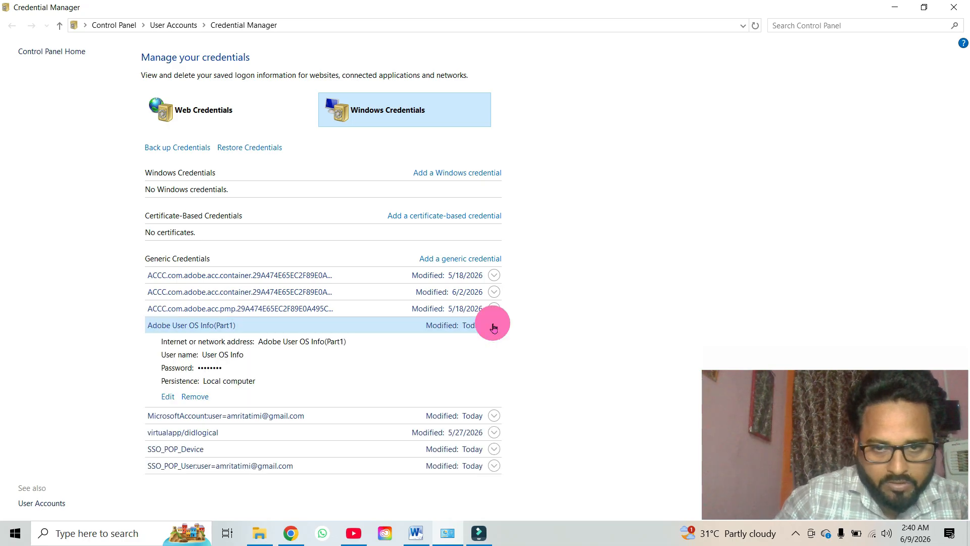
pyautogui.click(202, 397)
pyautogui.click(559, 283)
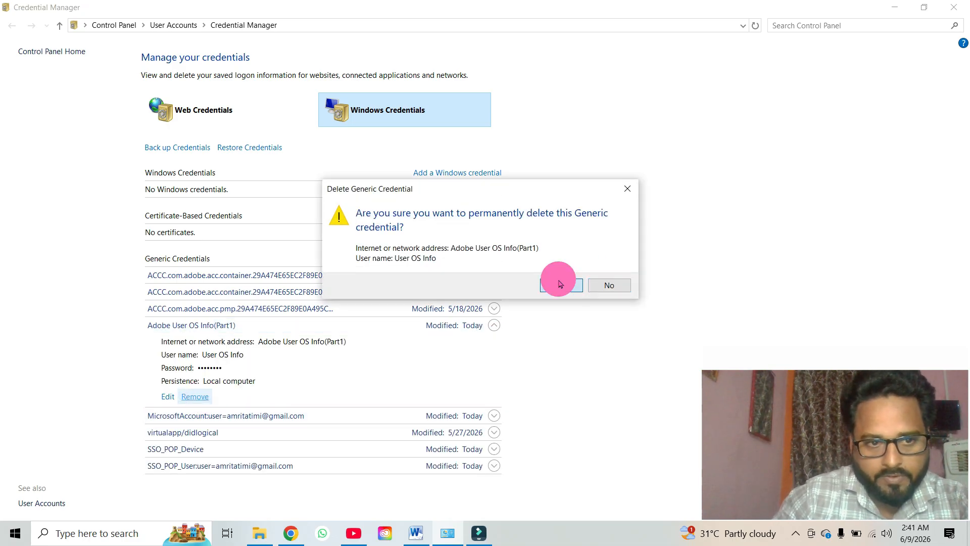
# - Remove the generic credential beginning with ACCC.com.adobe.acc.pmp and confirm its permanent deletion
pyautogui.click(495, 309)
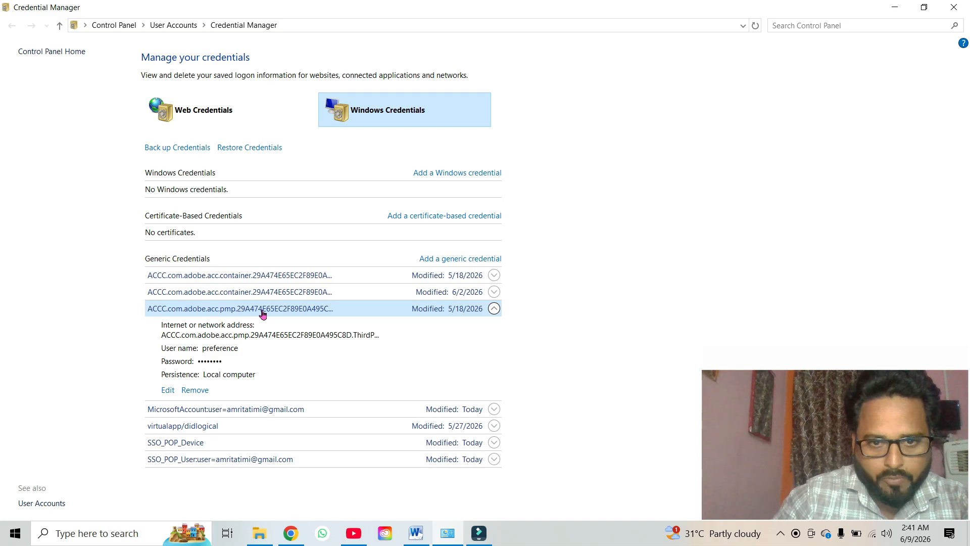
pyautogui.click(195, 390)
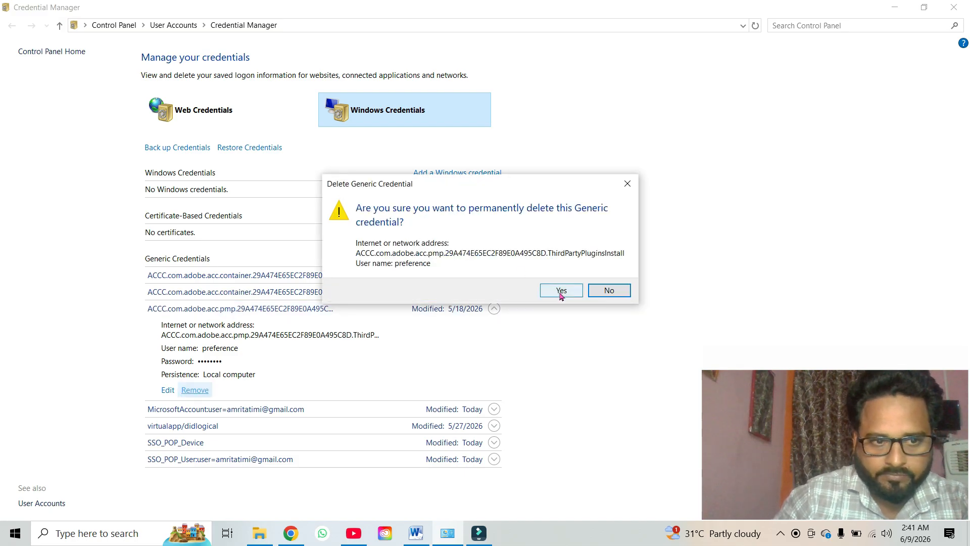
pyautogui.click(560, 290)
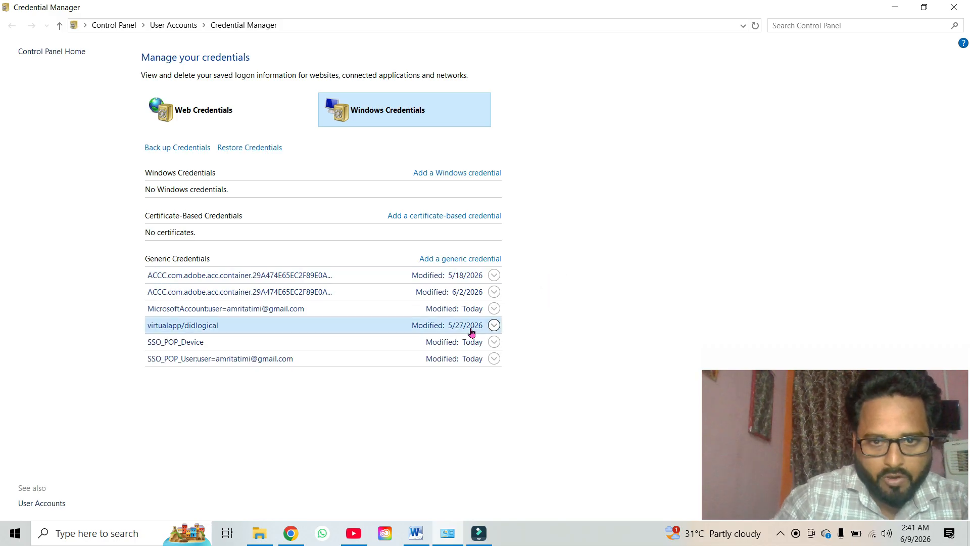
# - Remove both generic credentials beginning with ACCC.com.adobe.acc.container, confirming each permanent deletion
pyautogui.click(494, 293)
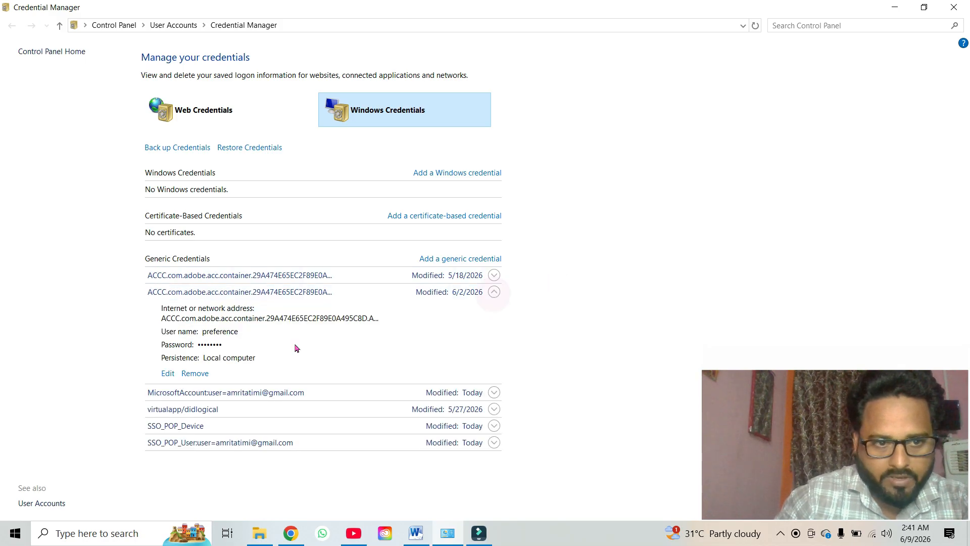
pyautogui.click(196, 375)
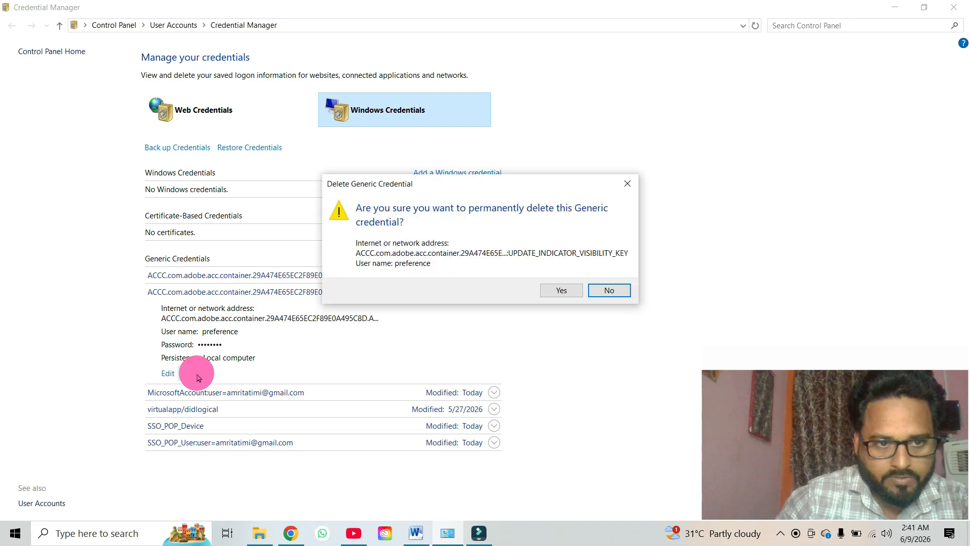
pyautogui.click(560, 289)
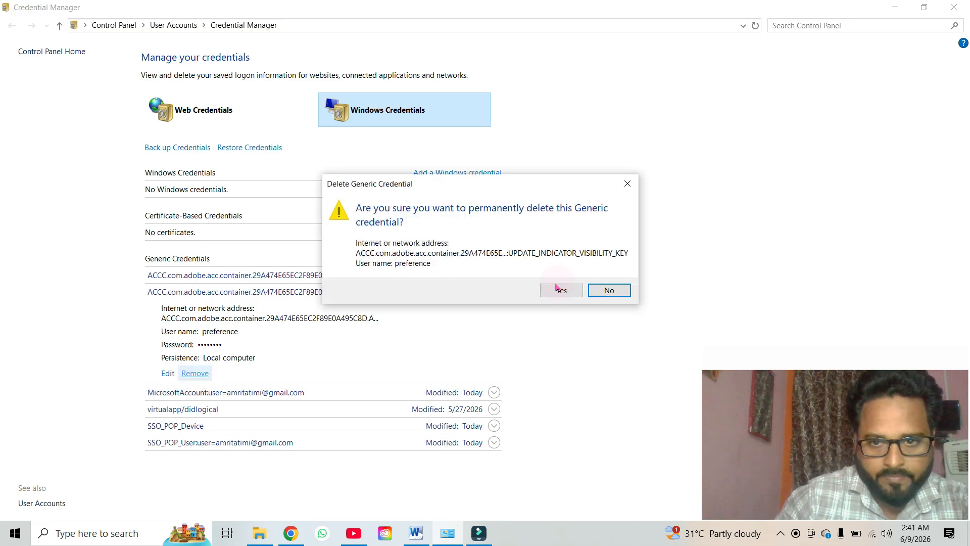
pyautogui.click(558, 290)
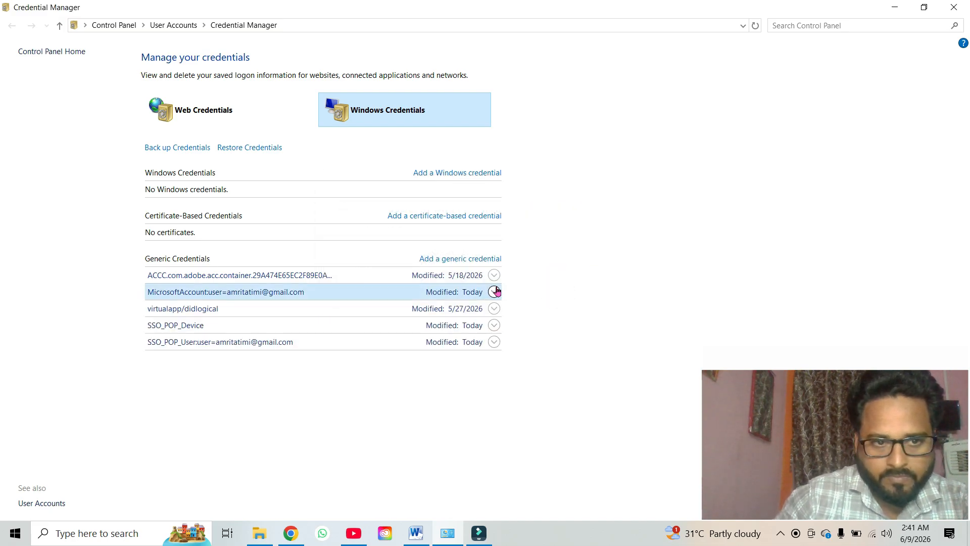
pyautogui.click(494, 276)
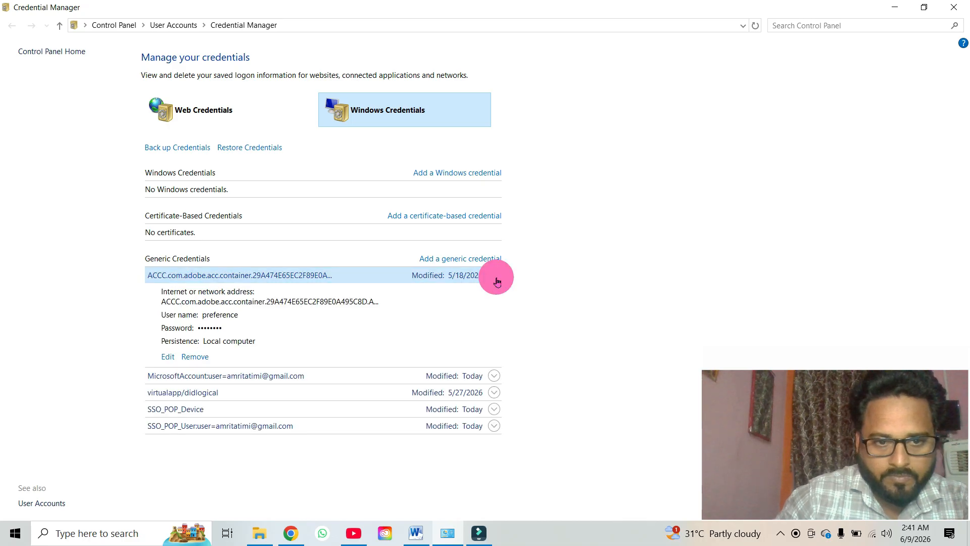
pyautogui.click(199, 358)
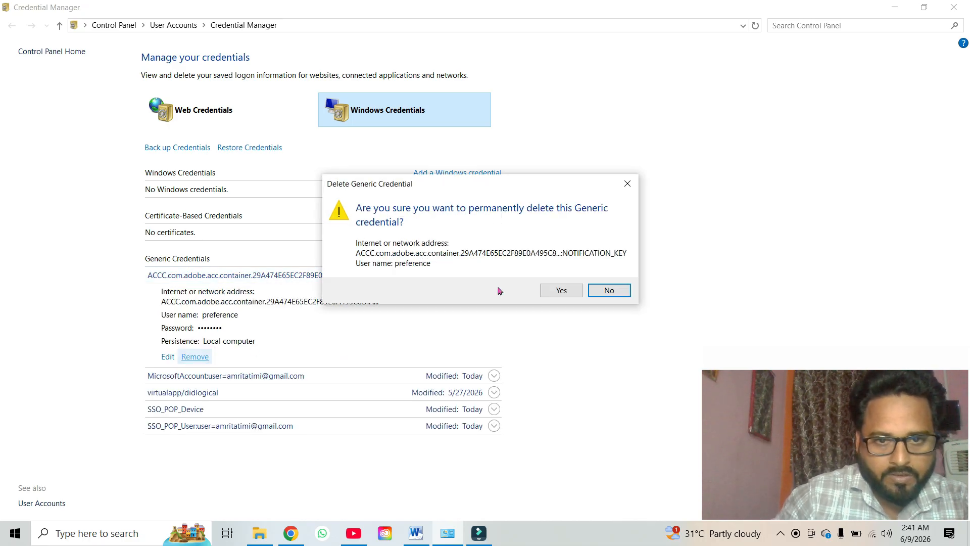
pyautogui.click(558, 291)
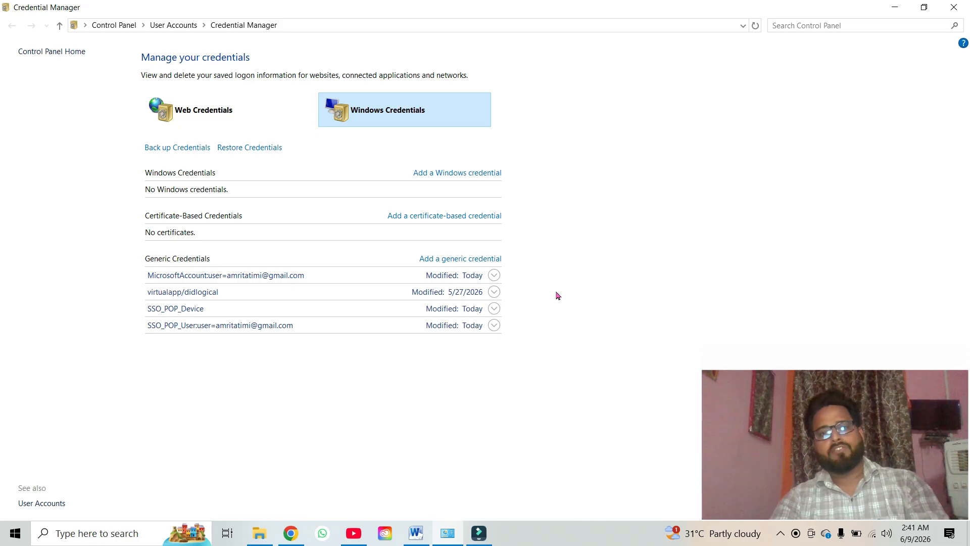